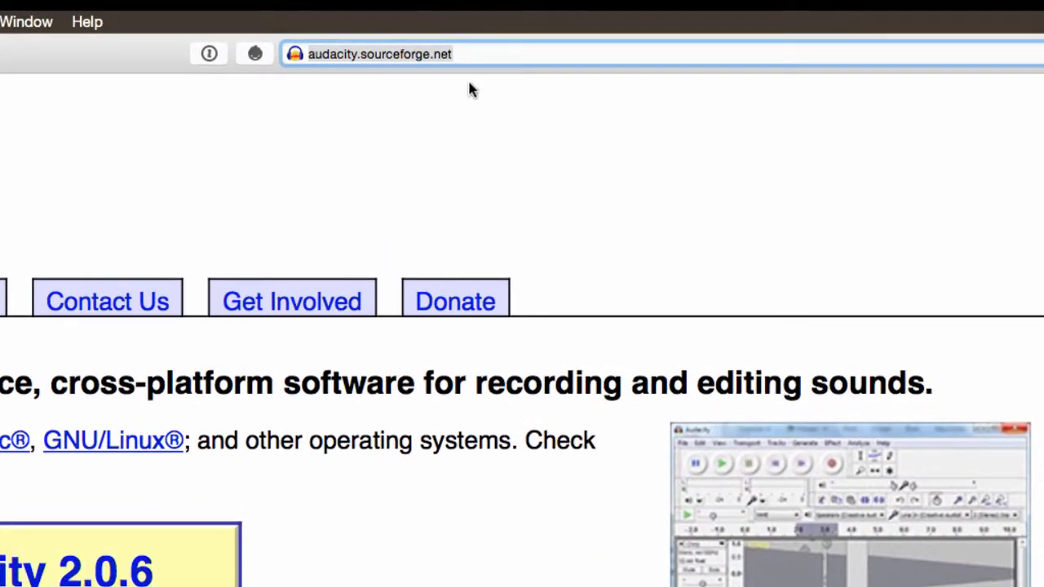
click(504, 54)
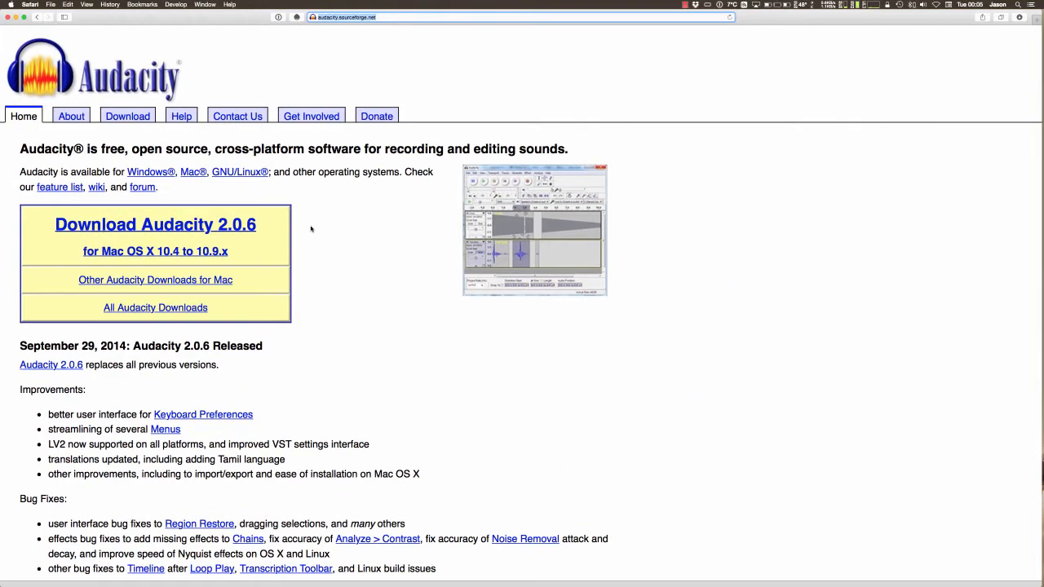
click(311, 229)
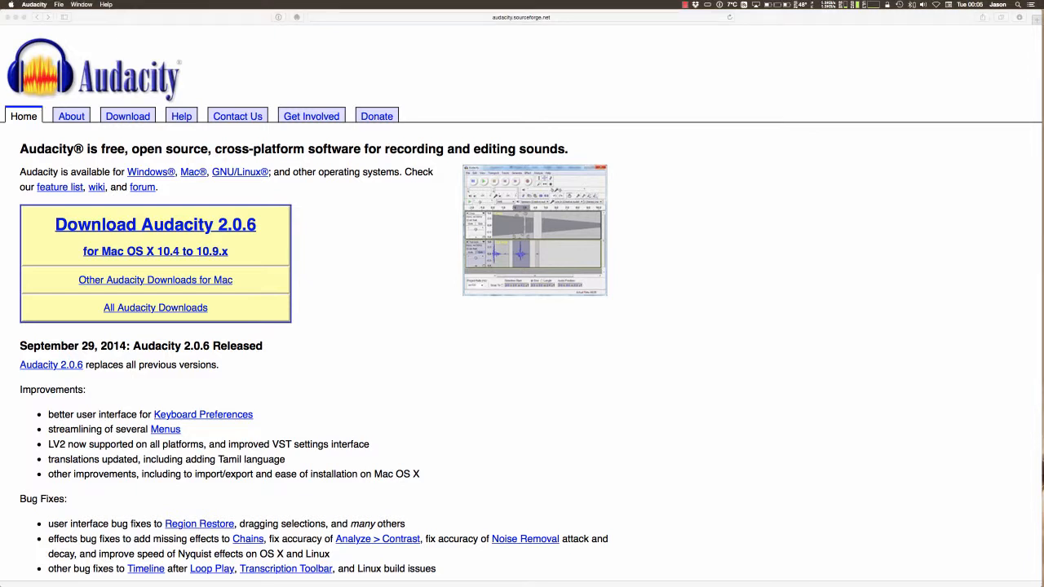
- Open the recent ManicMiner recording in Audacity and enlarge its track vertically to fill the window
click(36, 4)
mouse_move(59, 4)
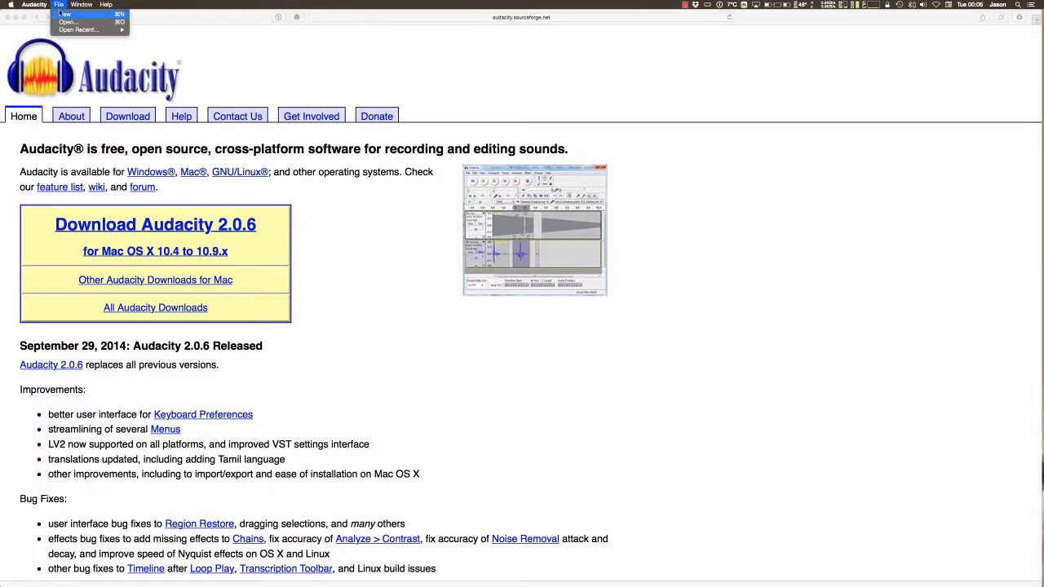
mouse_move(64, 30)
click(165, 31)
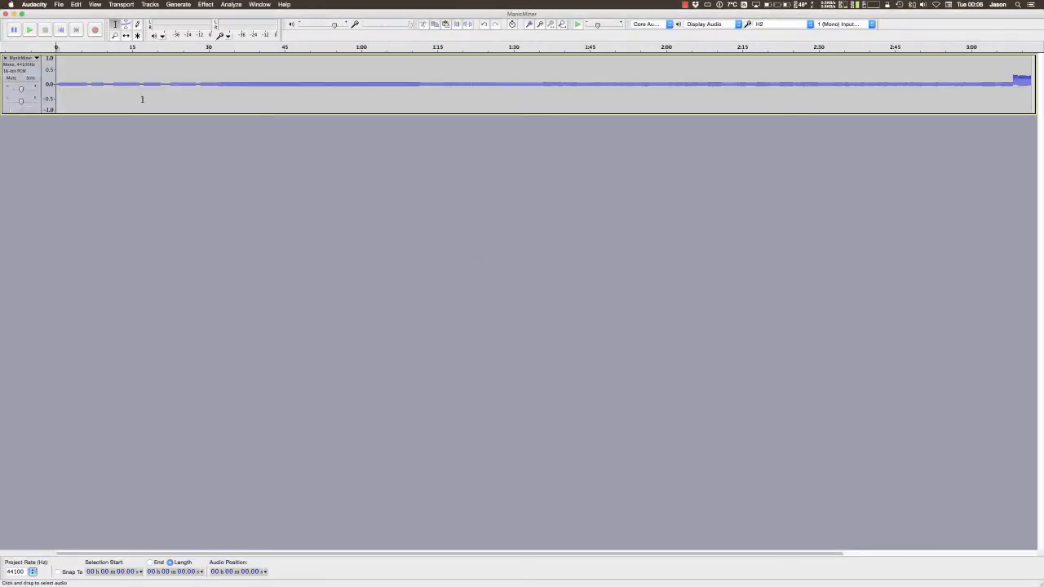
drag(143, 114, 144, 522)
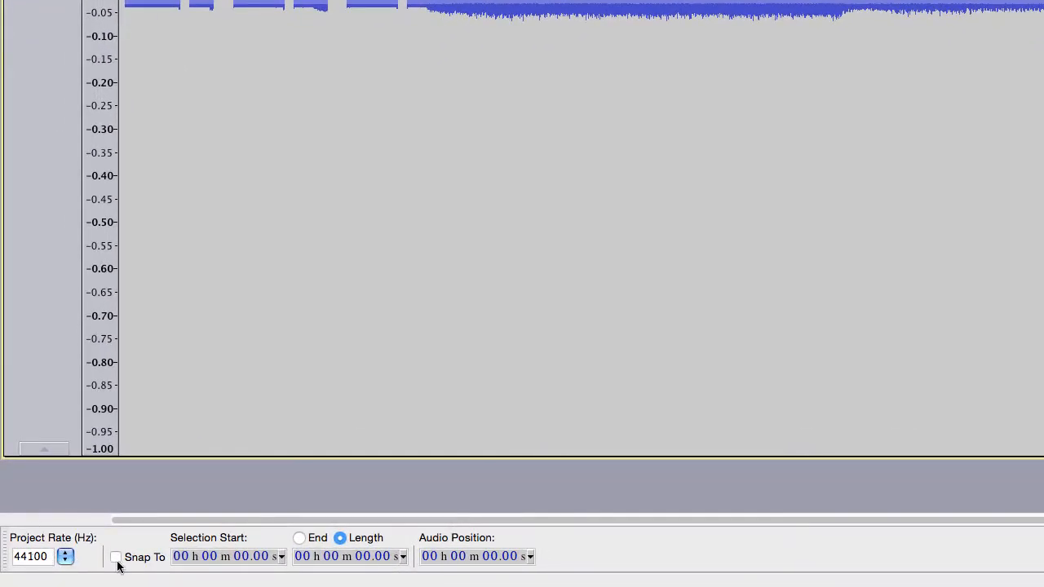
- Check the available project sample rates and keep the selection length format at hh:mm:ss + hundredths
click(64, 558)
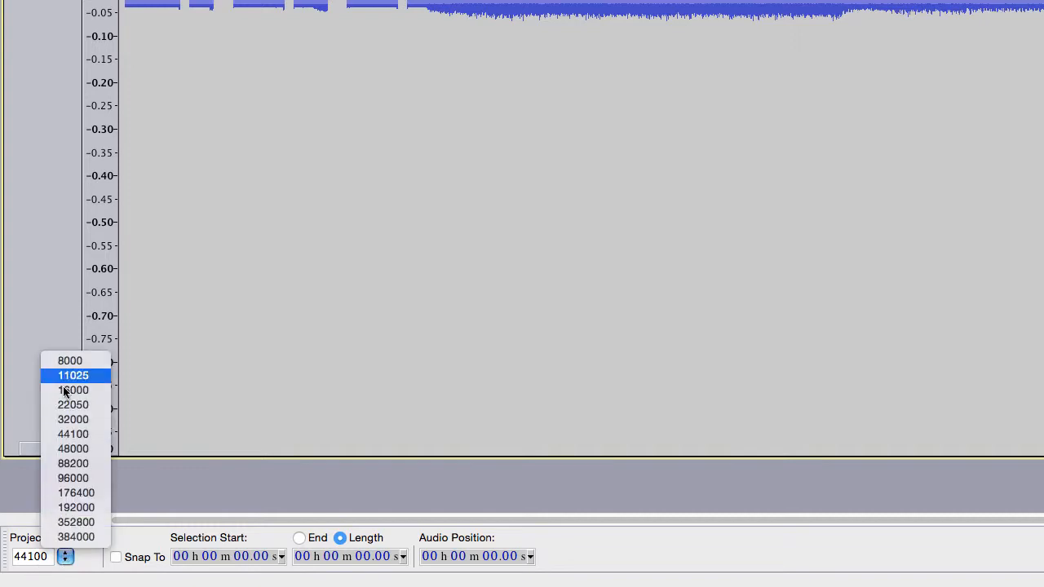
click(80, 572)
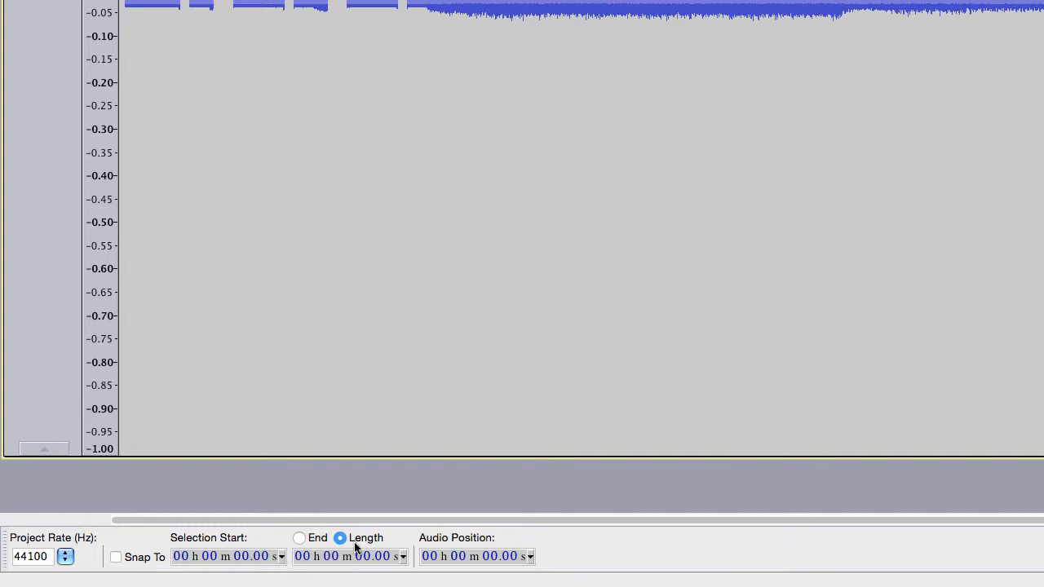
click(401, 557)
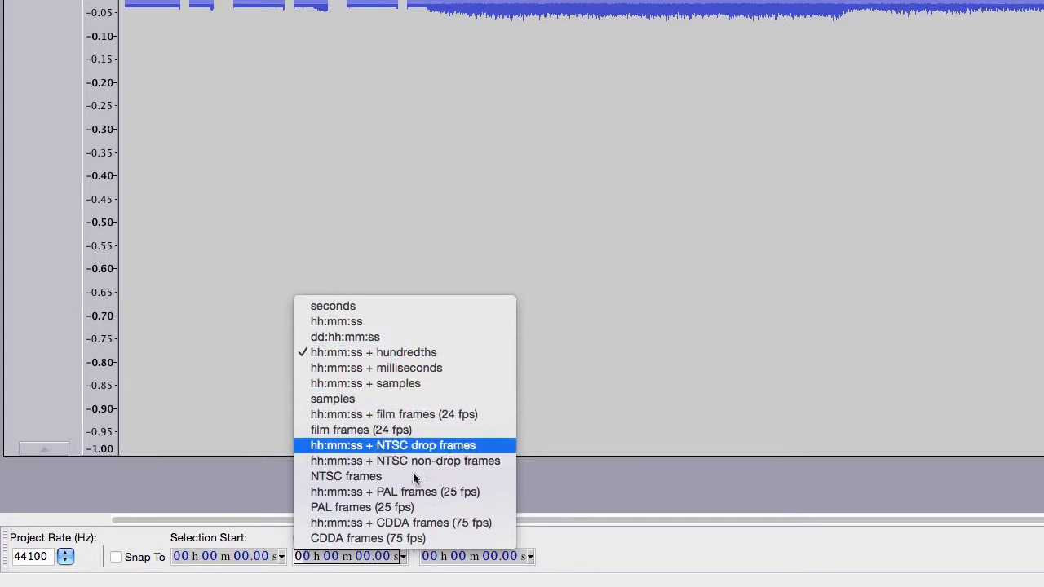
click(399, 354)
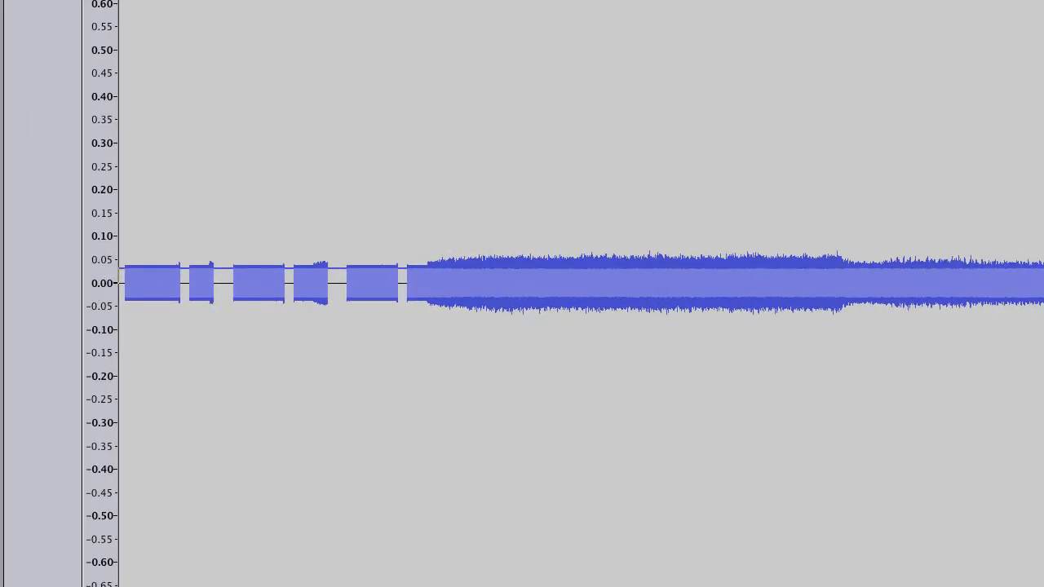
- Magnify the waveform's amplitude scale around zero and its time scale to examine the first 0.75 seconds of the track
click(102, 290)
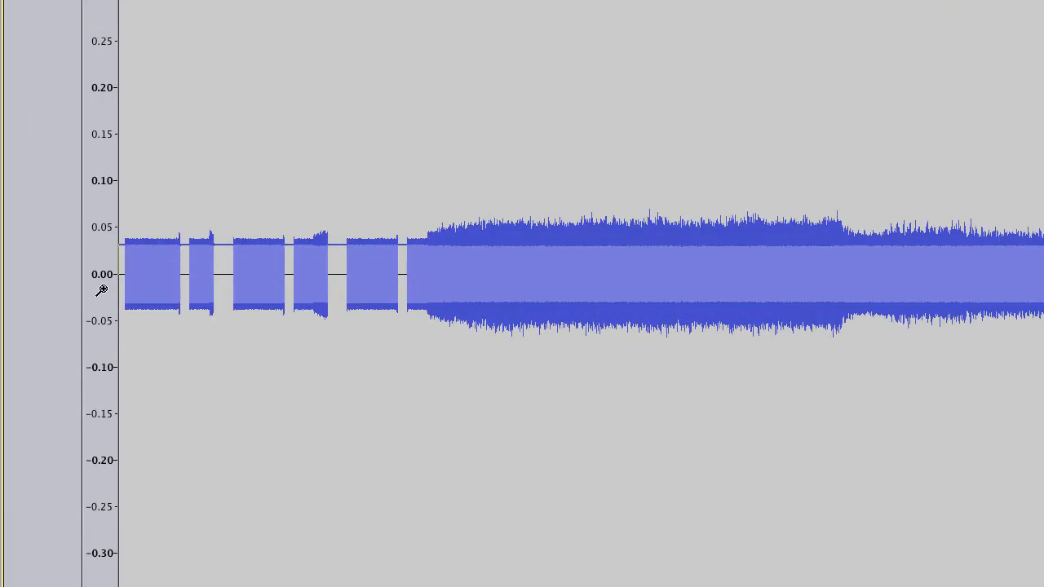
click(102, 280)
click(102, 281)
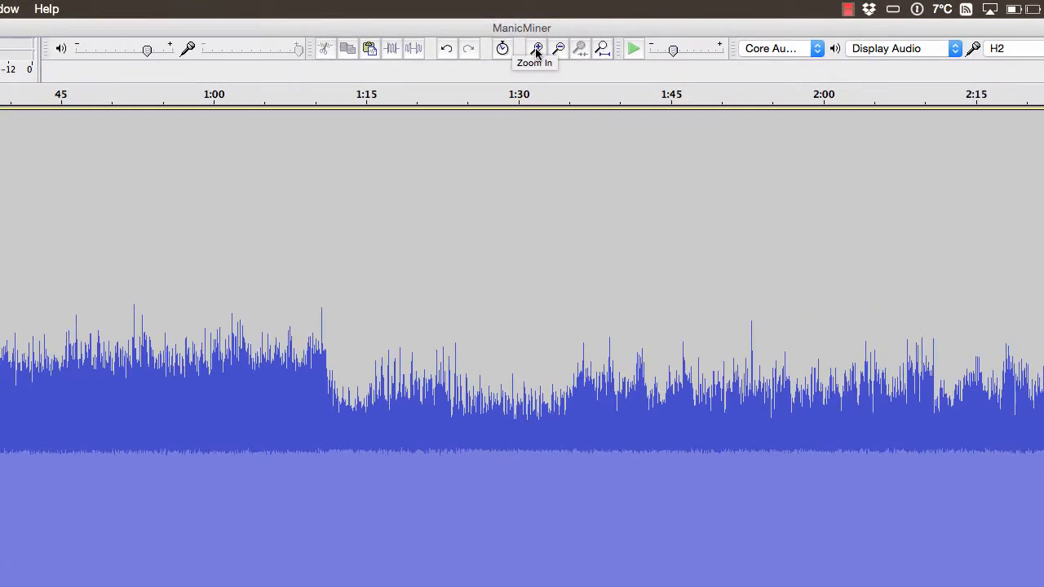
click(536, 49)
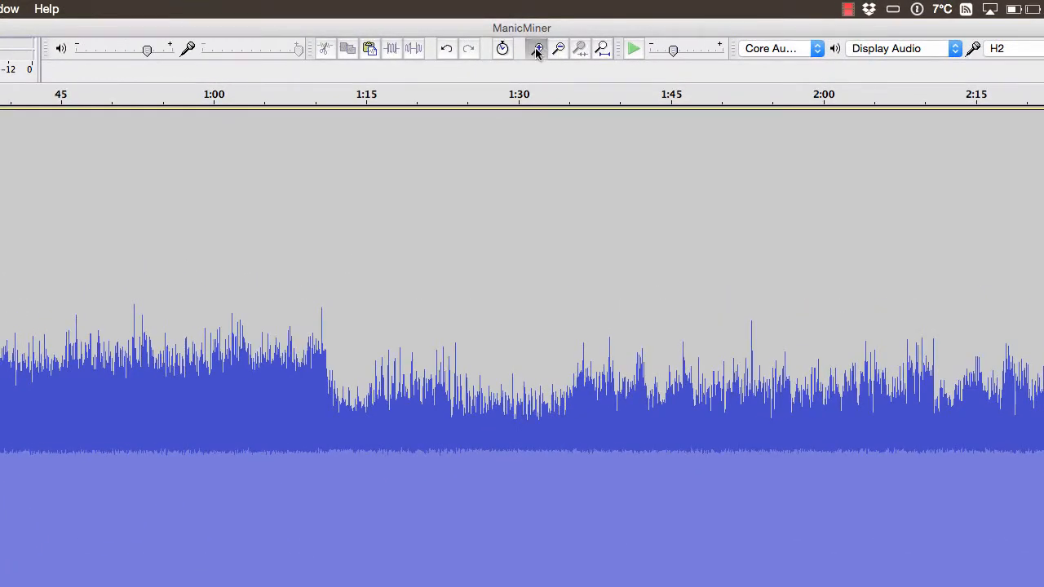
click(536, 49)
click(536, 48)
click(536, 49)
click(535, 49)
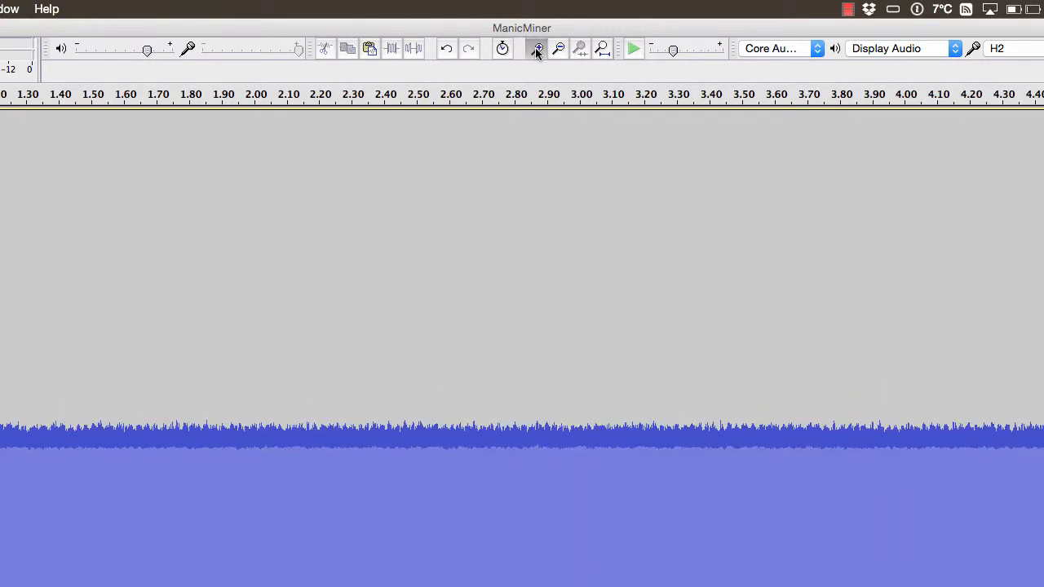
click(536, 49)
click(535, 49)
click(536, 49)
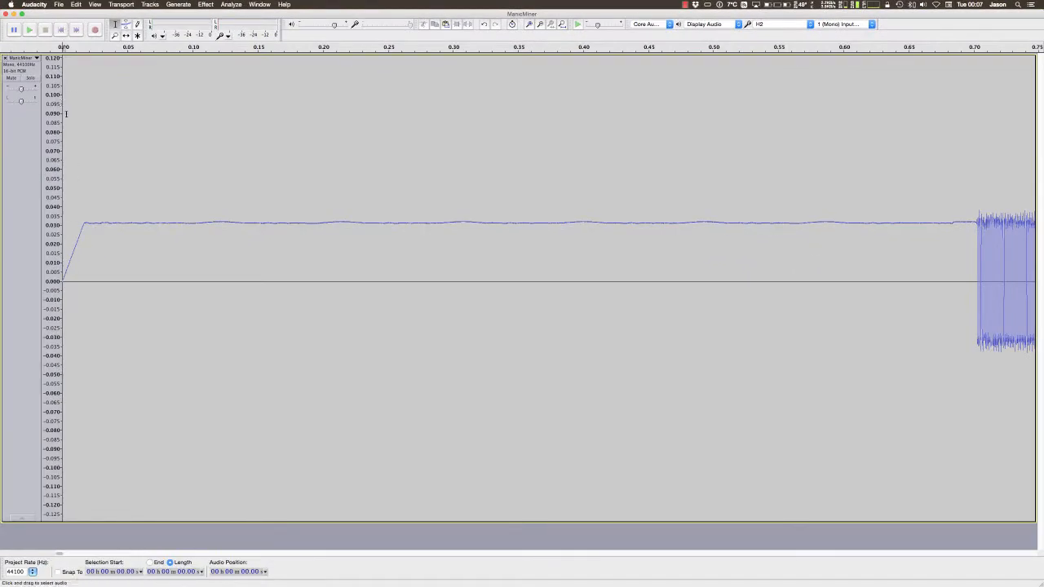
- Play the recording from about the 0.01 s mark and stop it after the first tone
click(69, 112)
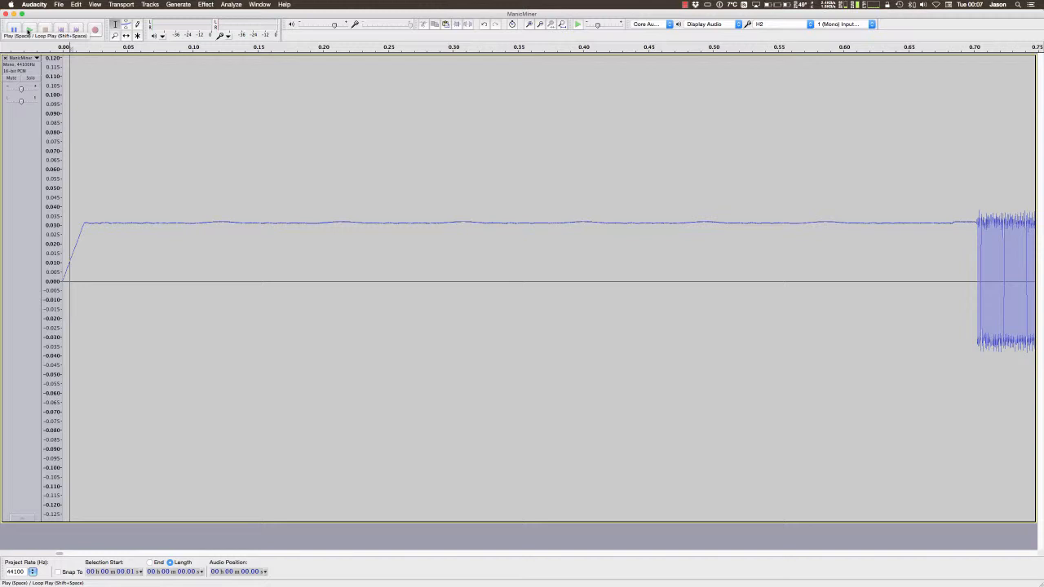
click(29, 30)
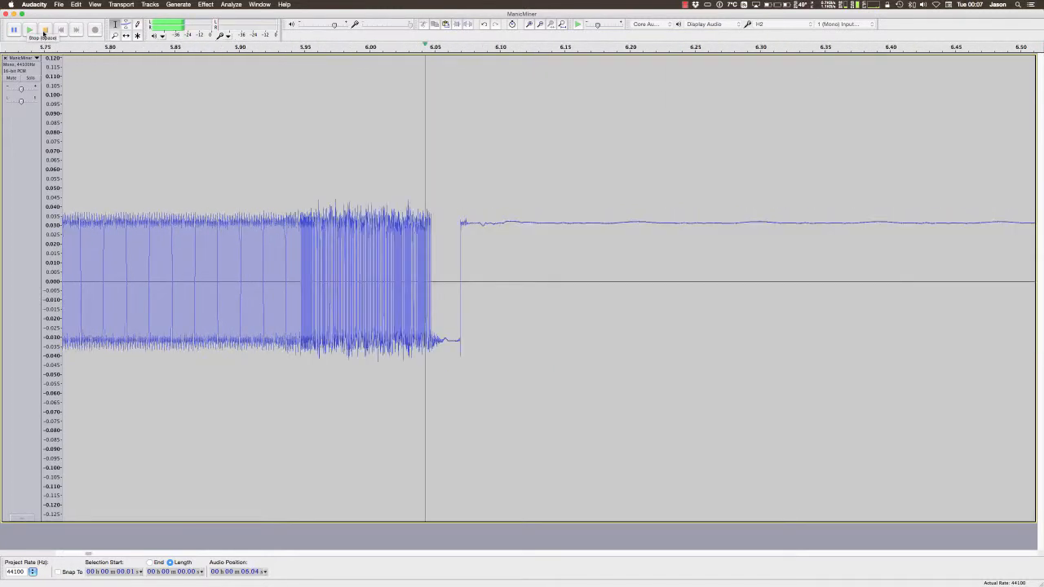
click(45, 31)
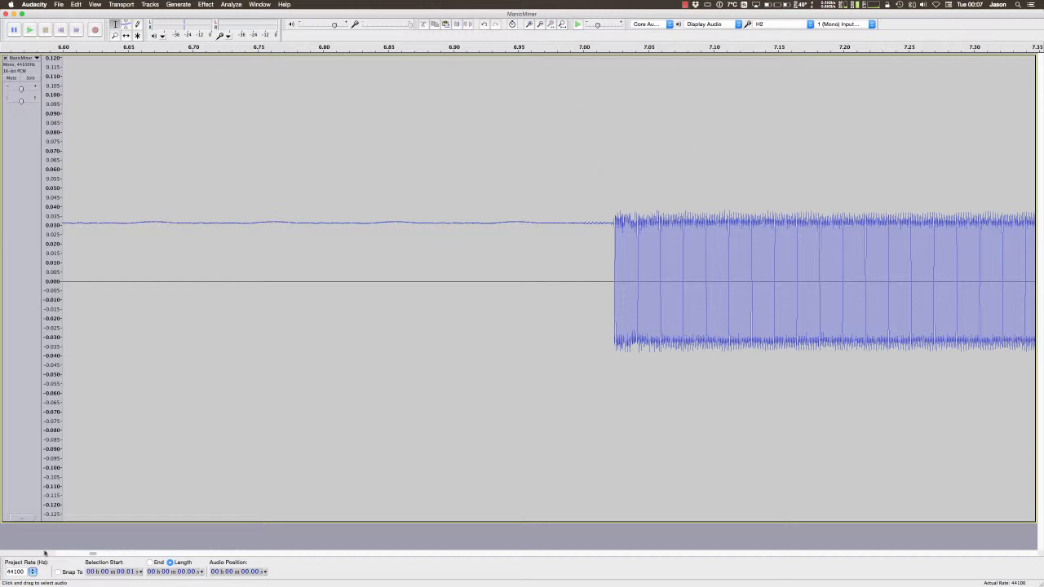
- Delete the silent stretch of about 0.70 s at the beginning of the track
drag(94, 554, 49, 556)
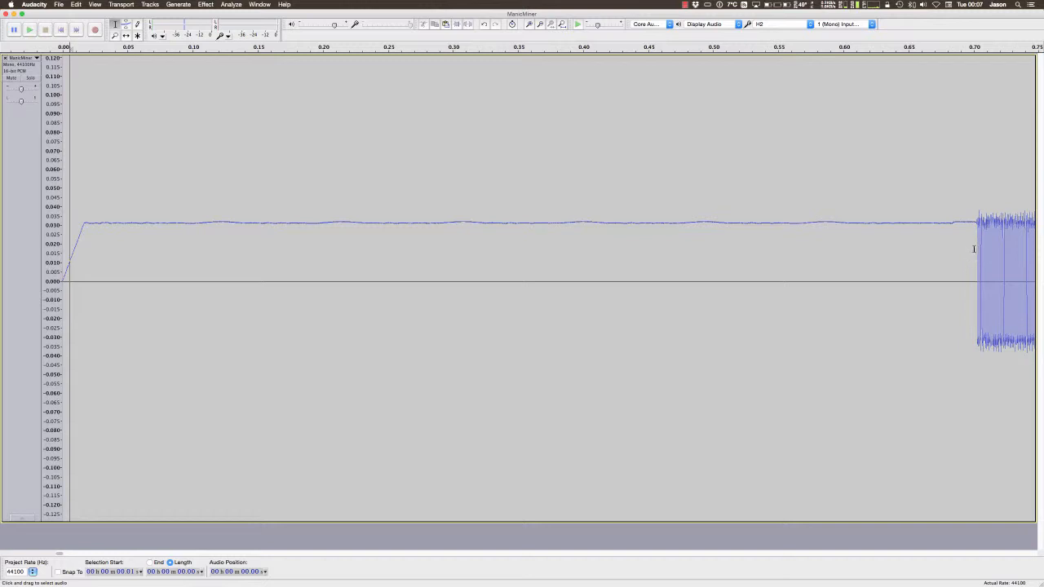
drag(974, 247, 62, 538)
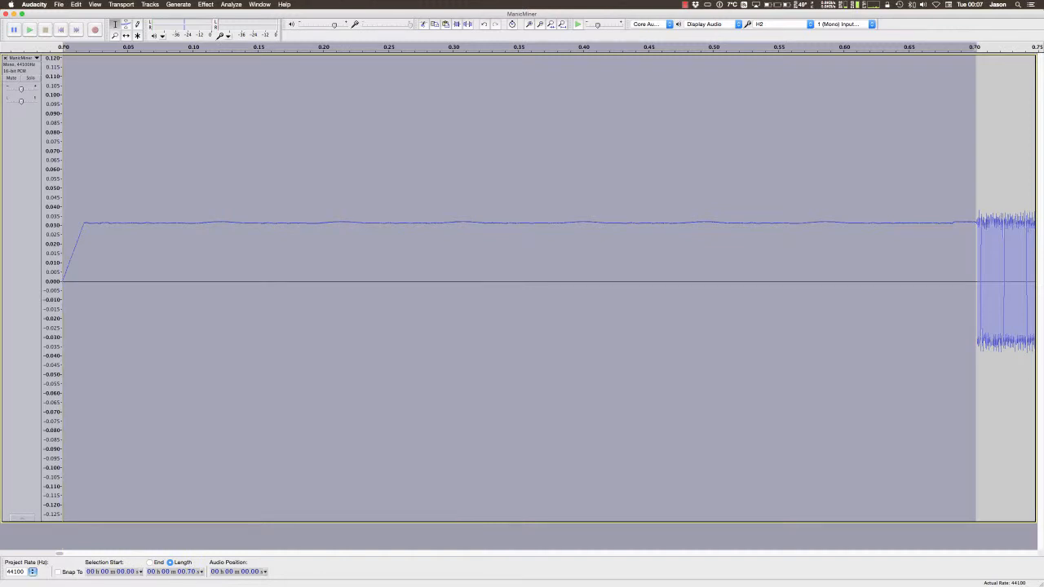
key(Delete)
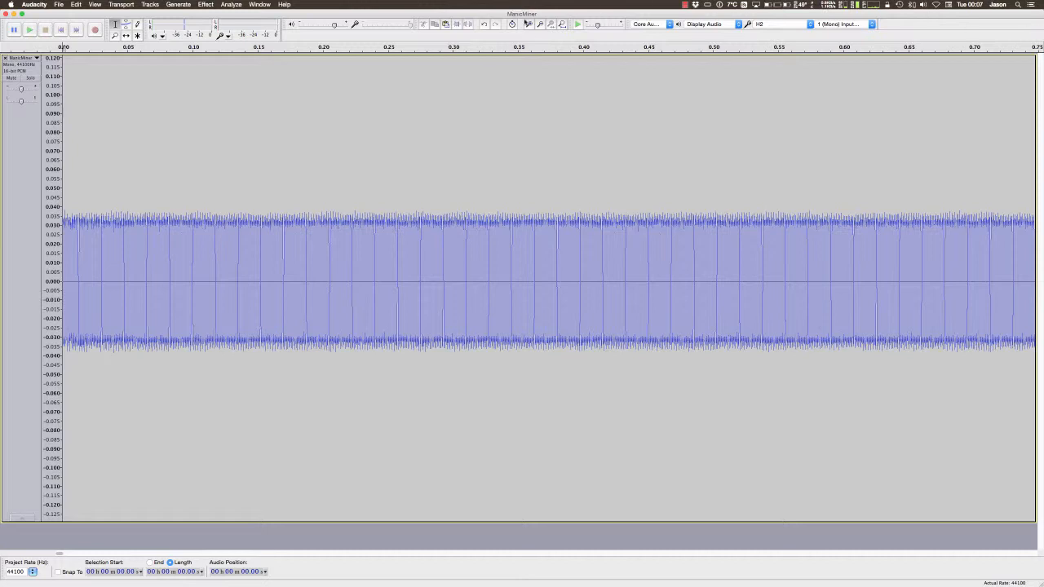
- Enlarge the start of the track to show individual samples and mark a single sample at the first falling edge
click(530, 24)
click(529, 25)
click(529, 24)
click(529, 25)
click(529, 25)
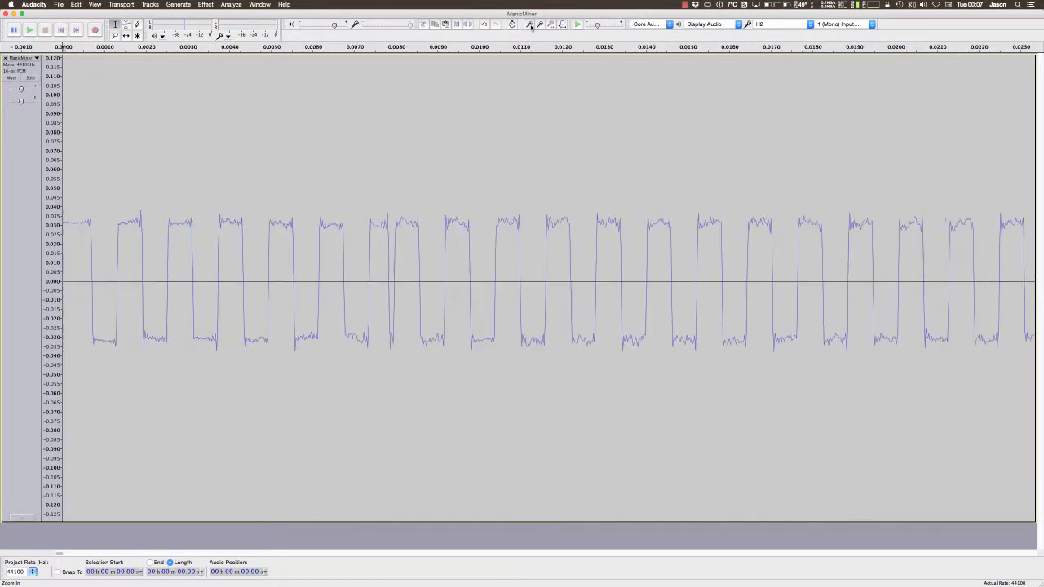
click(529, 24)
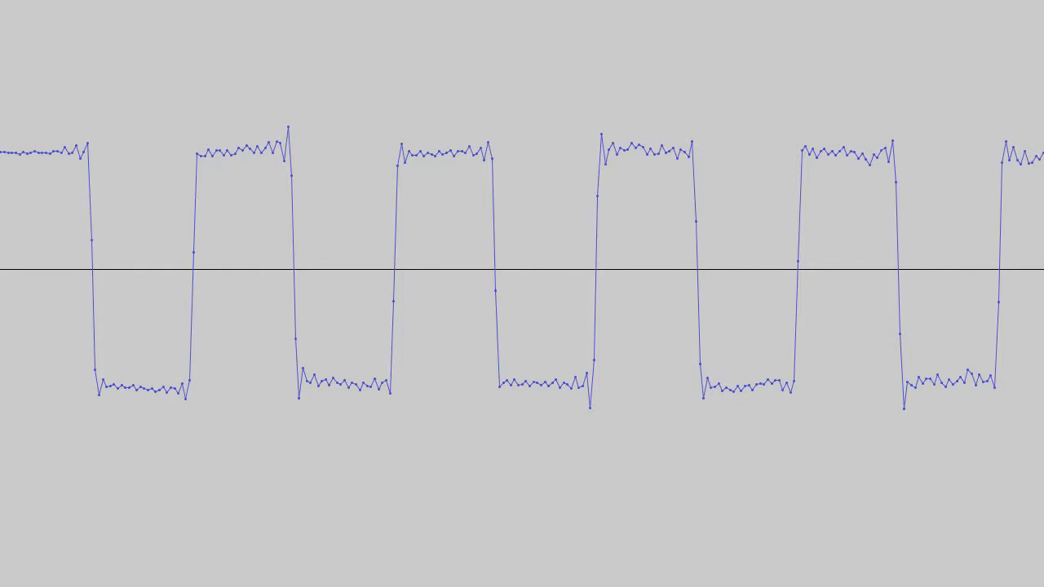
key(ctrl+1)
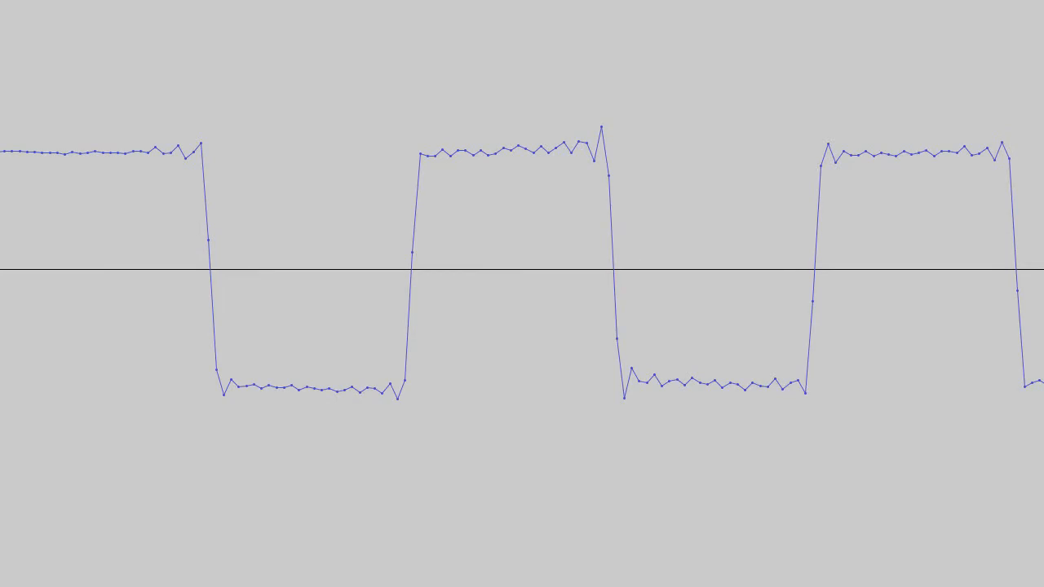
click(199, 155)
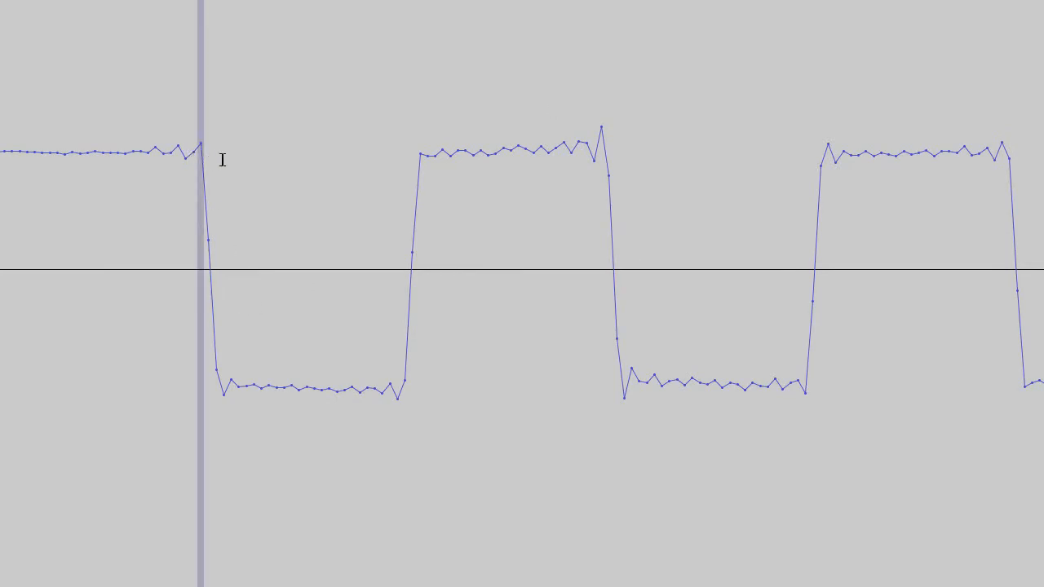
shift+click(226, 158)
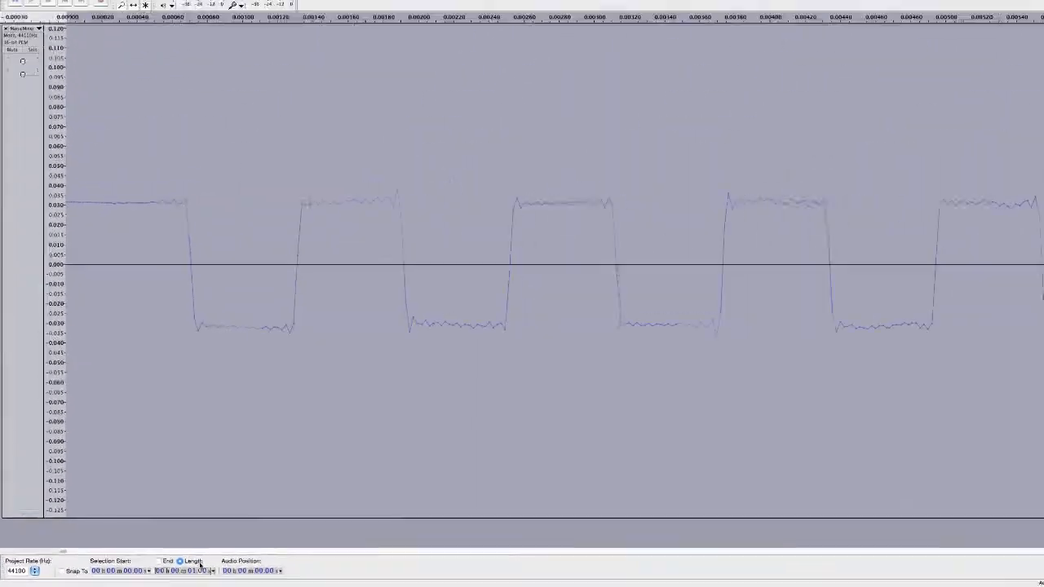
- Play the one-second selection at the start of the track and return to its beginning
click(35, 36)
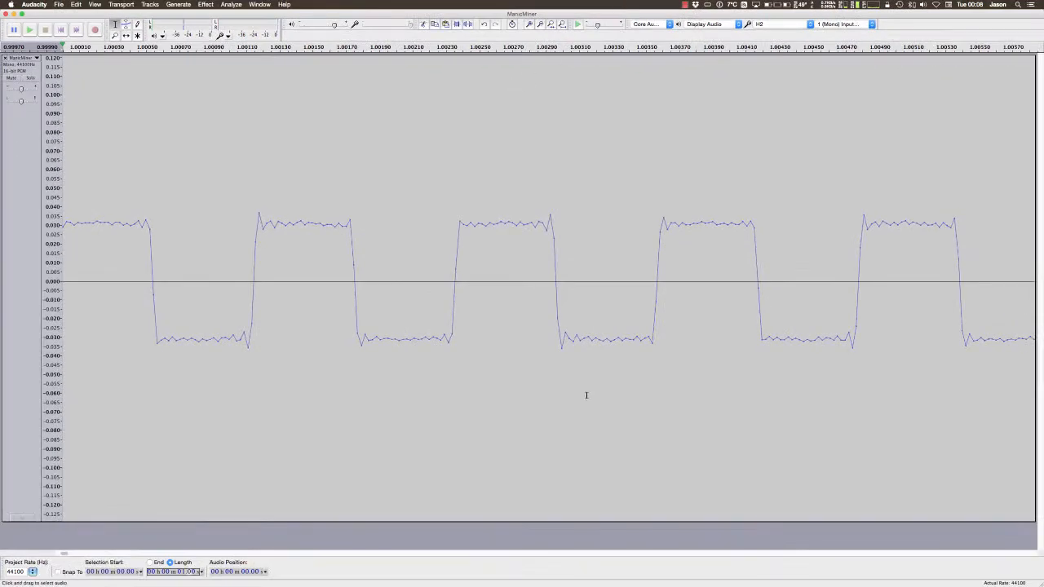
drag(65, 554, 50, 557)
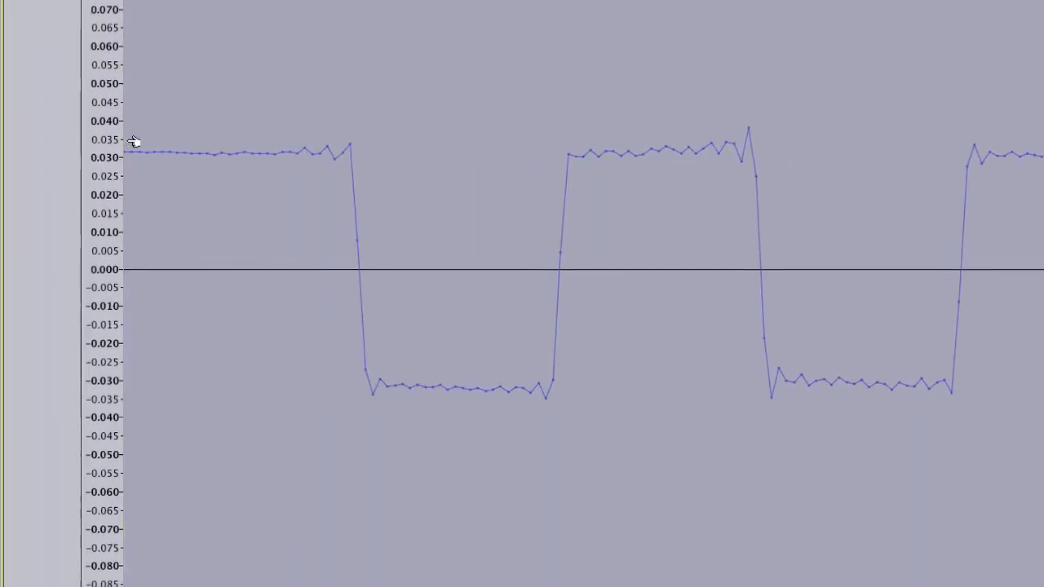
drag(137, 141, 360, 171)
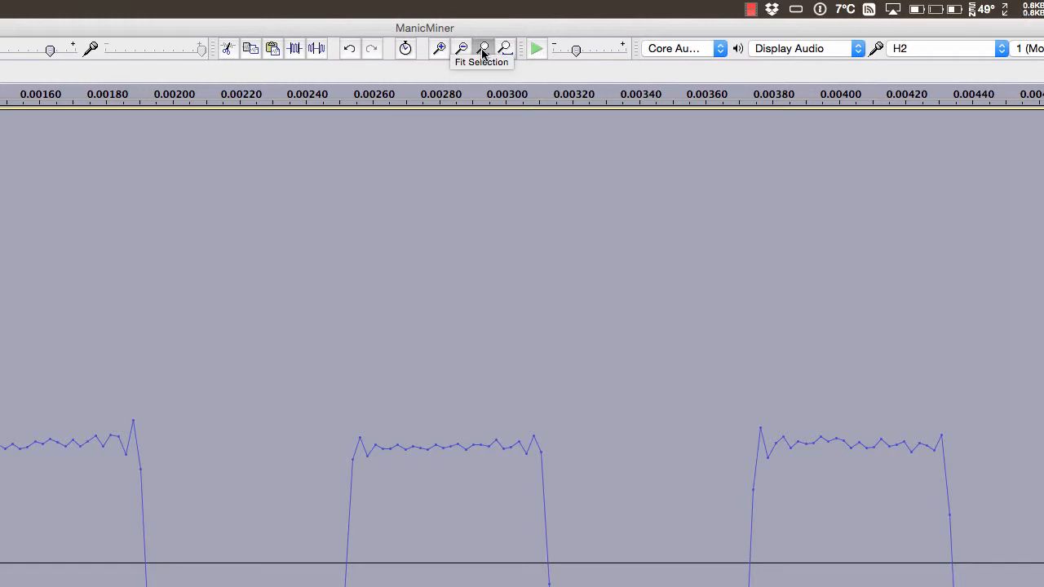
- Extend the end of the selection to about 1.1348 s, just before a falling edge of the square wave
click(483, 53)
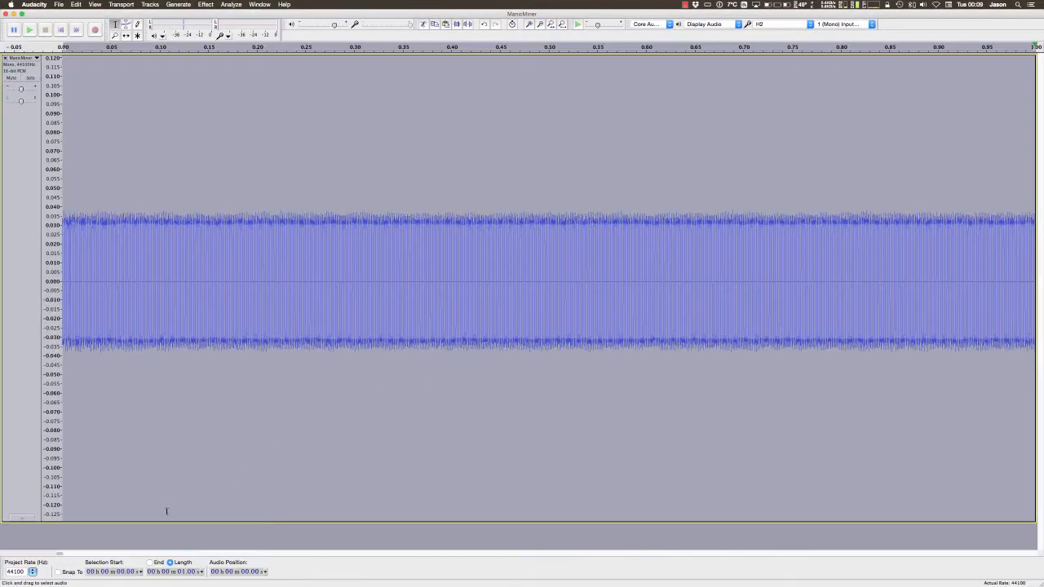
drag(57, 554, 62, 555)
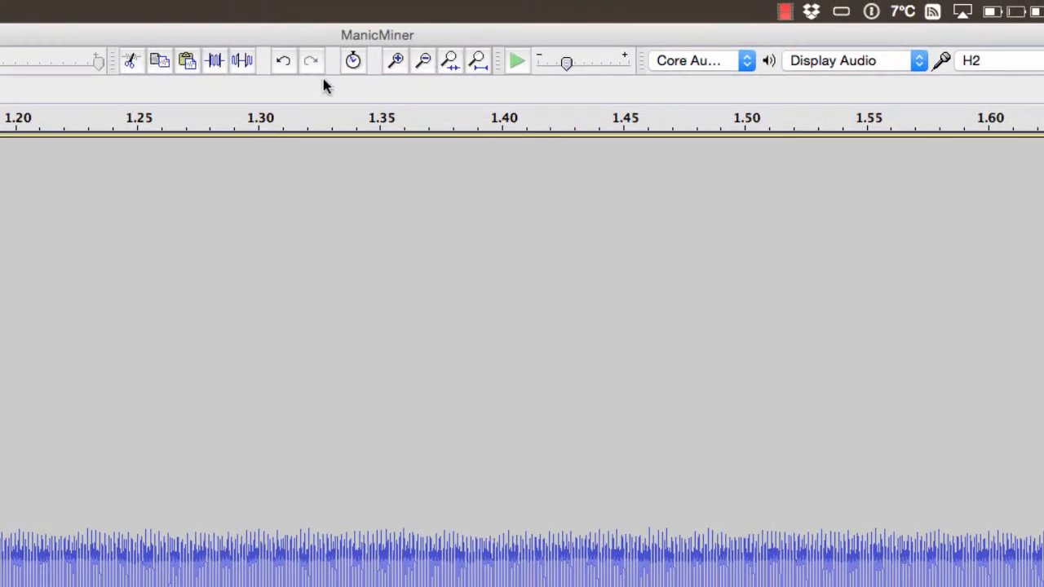
click(398, 65)
click(398, 65)
click(398, 65)
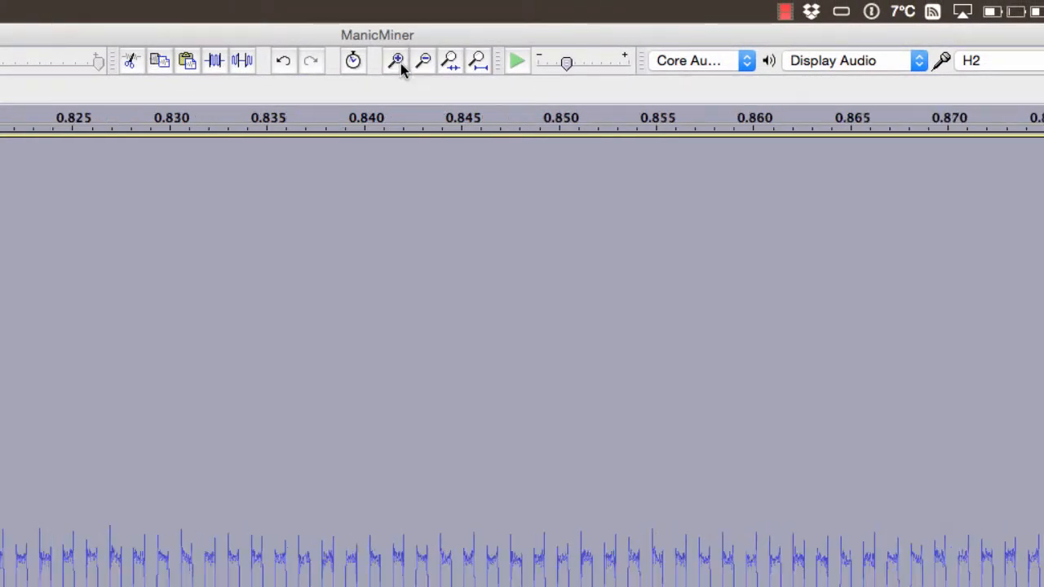
scroll(521, 359, right, 5)
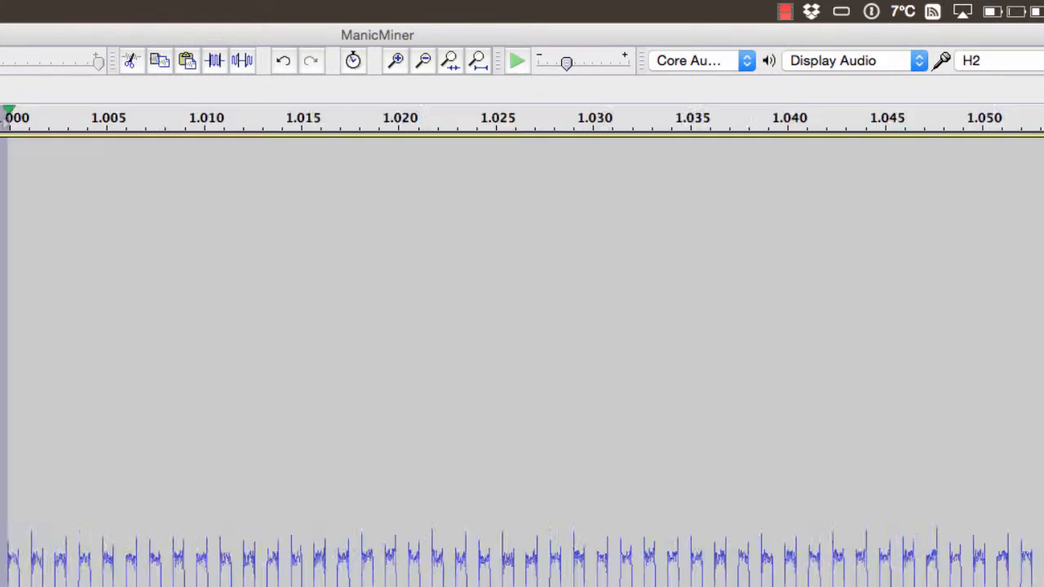
scroll(522, 359, left, 2)
click(393, 62)
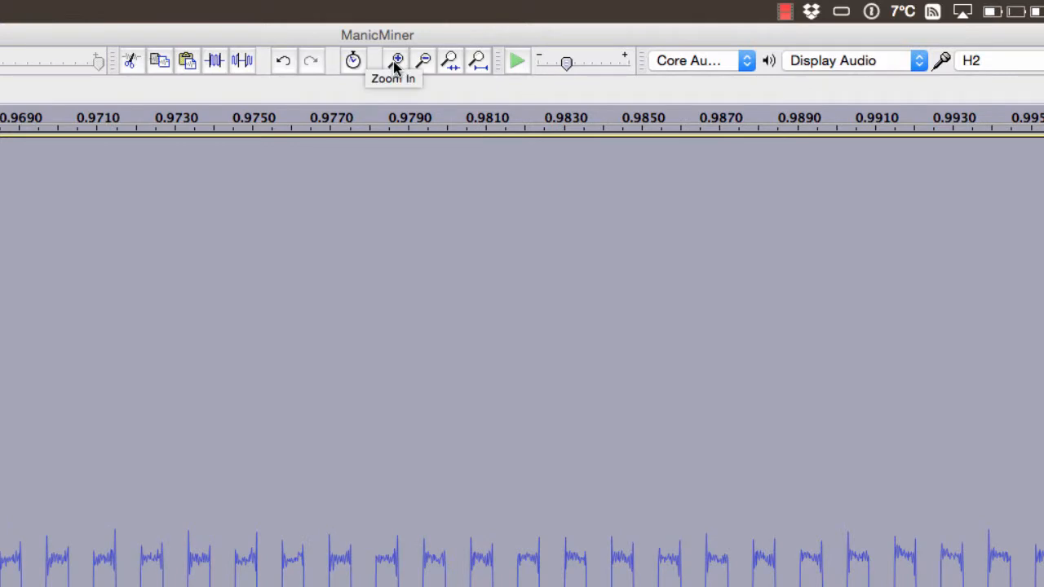
click(395, 62)
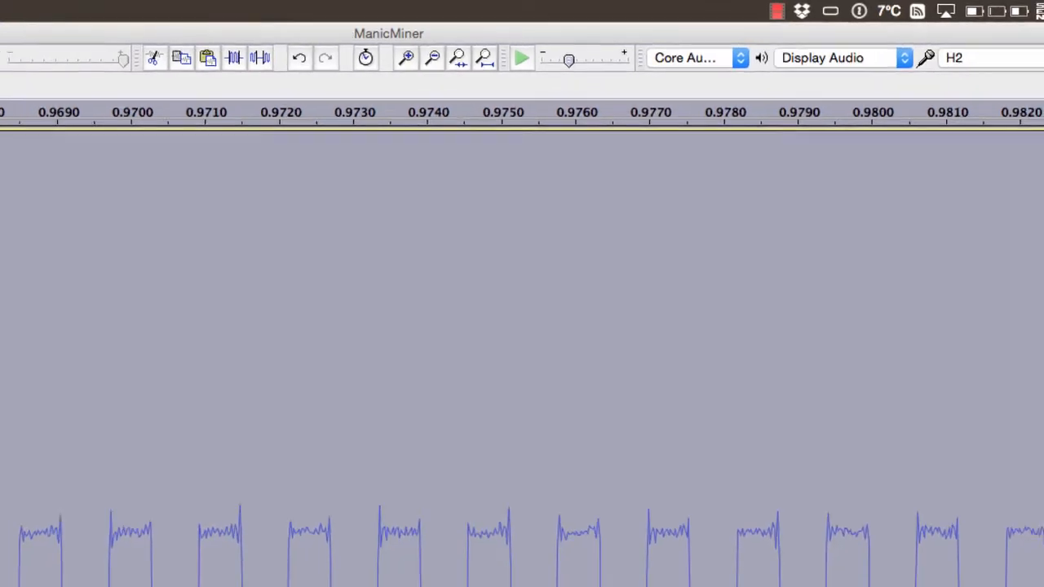
drag(63, 554, 65, 554)
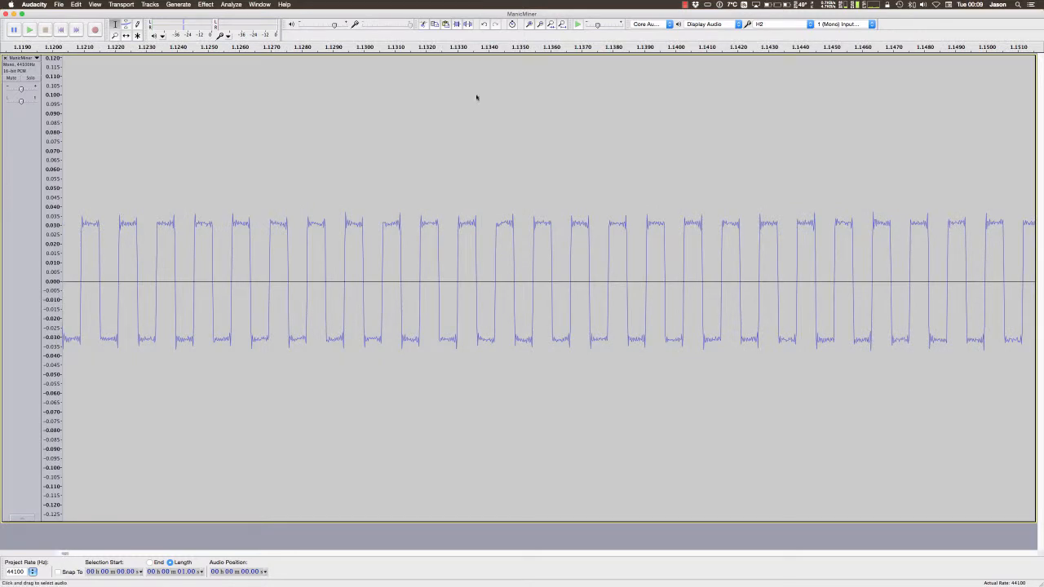
click(530, 24)
click(530, 24)
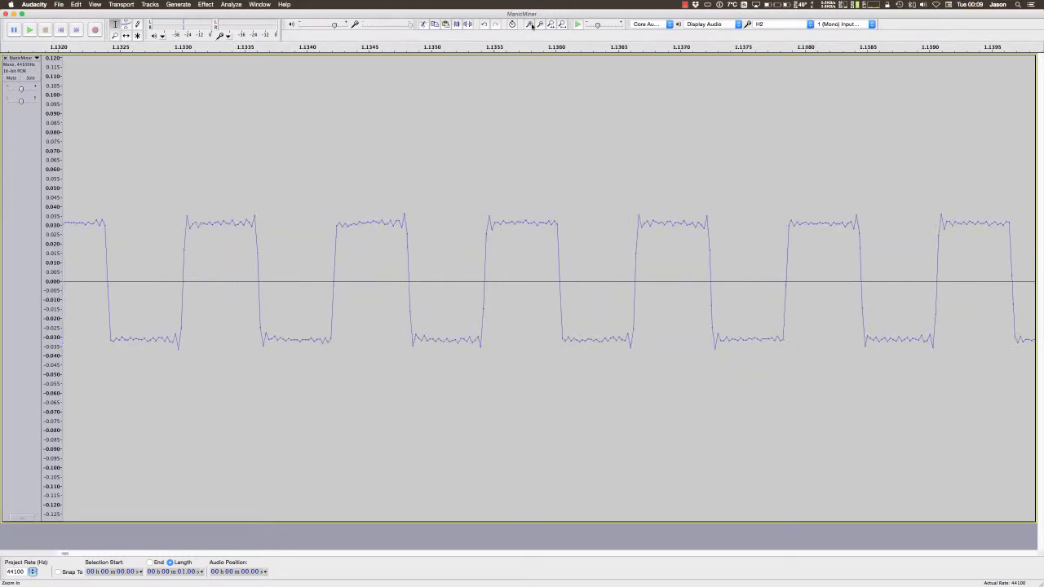
click(530, 24)
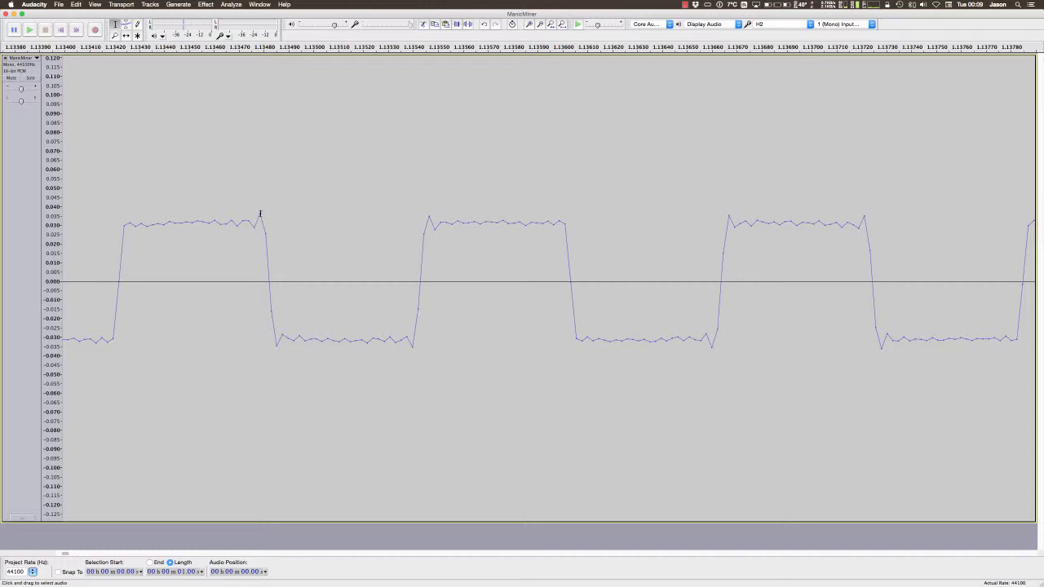
key(shift)
shift+click(259, 220)
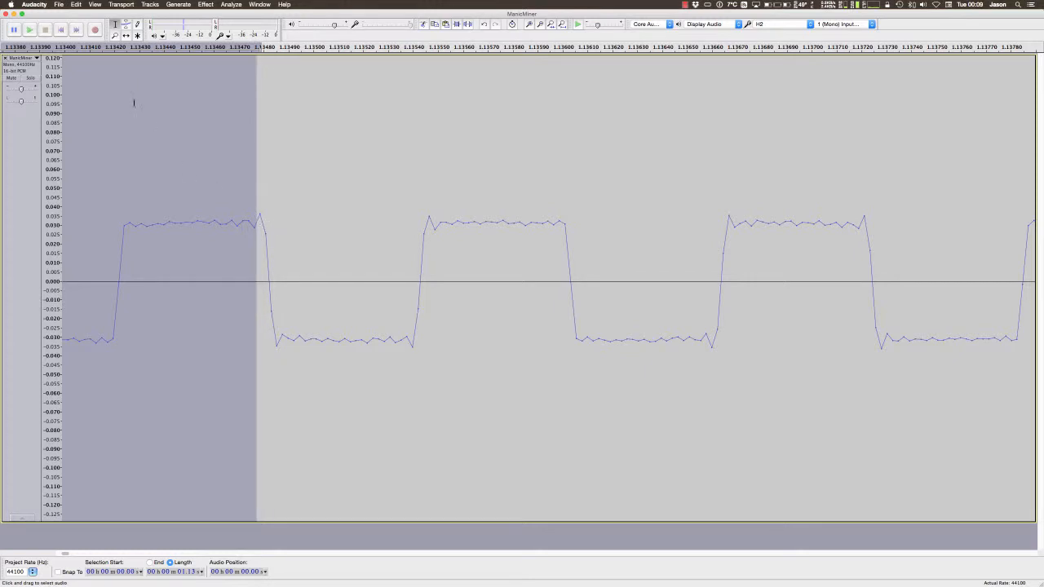
- Play the 1.13 s selection in a loop and stop the playback
click(28, 29)
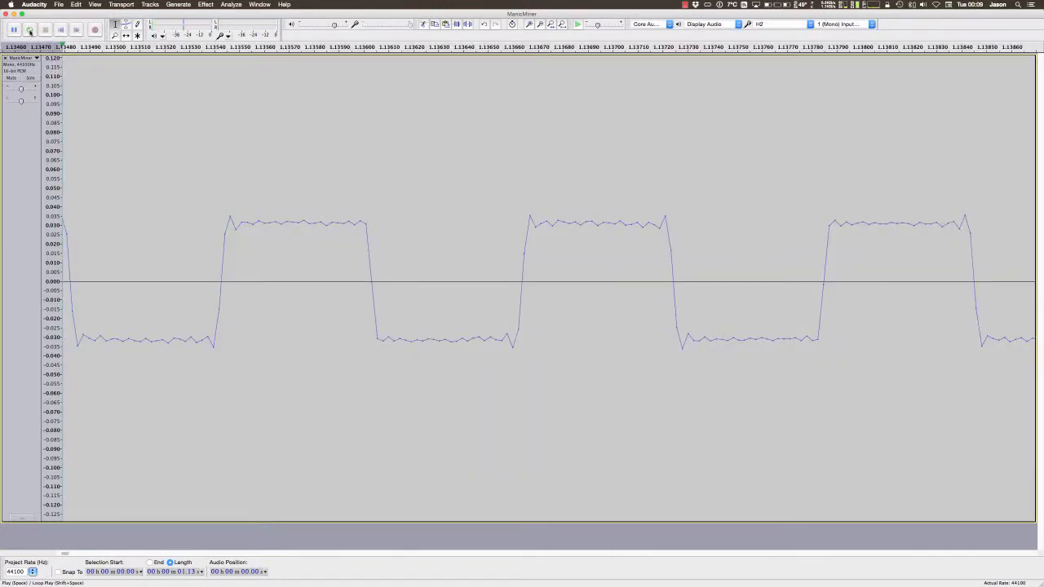
shift+click(29, 30)
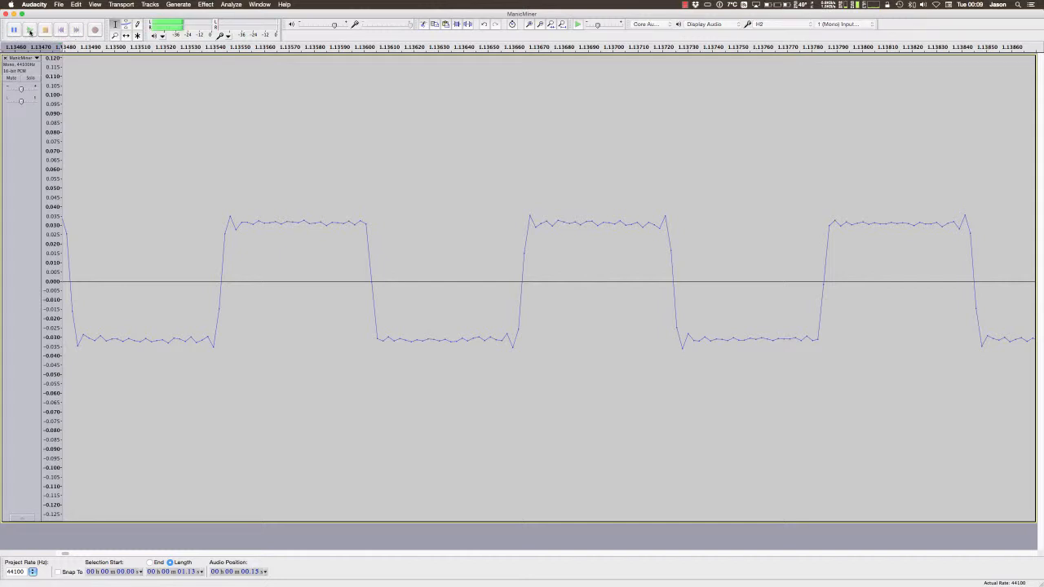
click(46, 30)
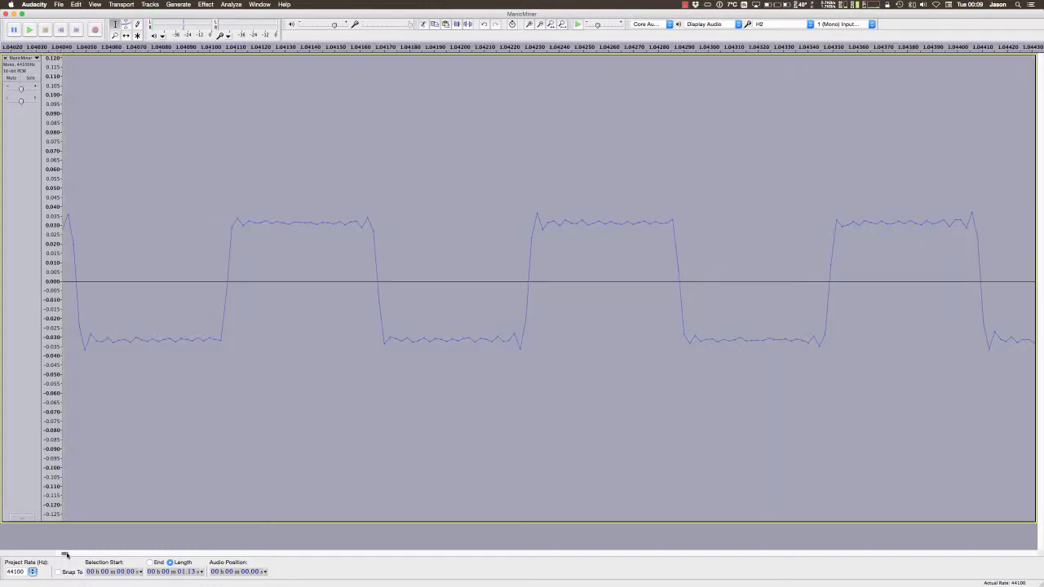
- Move the selection's start to the falling edge at about 0.0085 s, past the short irregular pulse, and audition it in a loop
drag(68, 554, 68, 555)
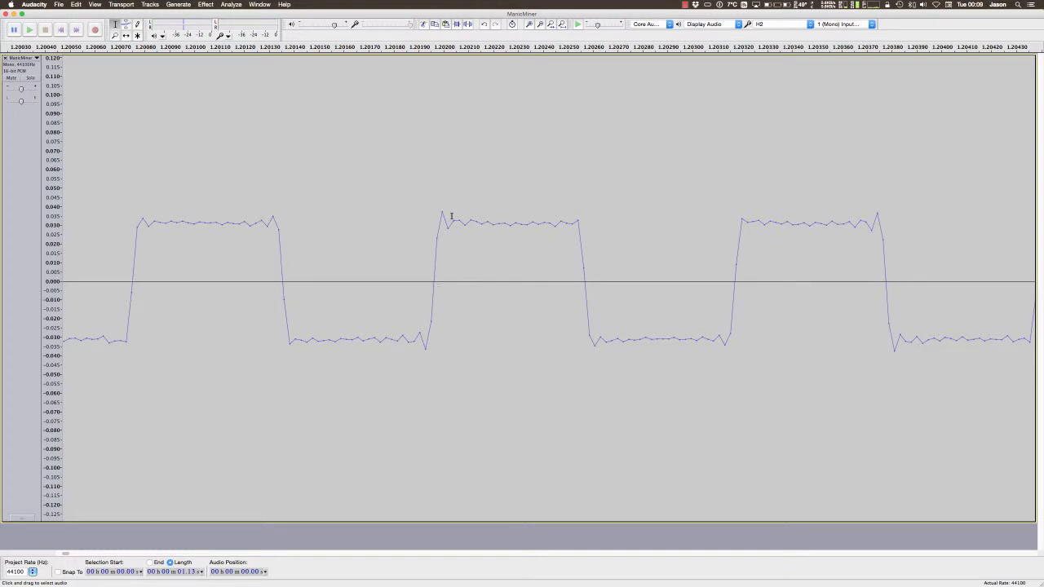
drag(65, 555, 45, 556)
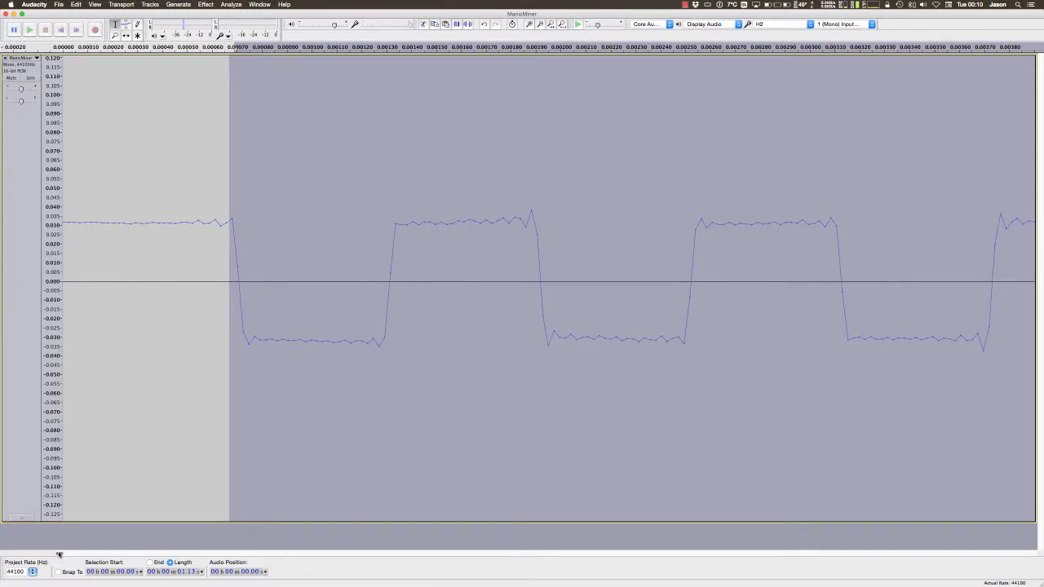
drag(58, 554, 63, 554)
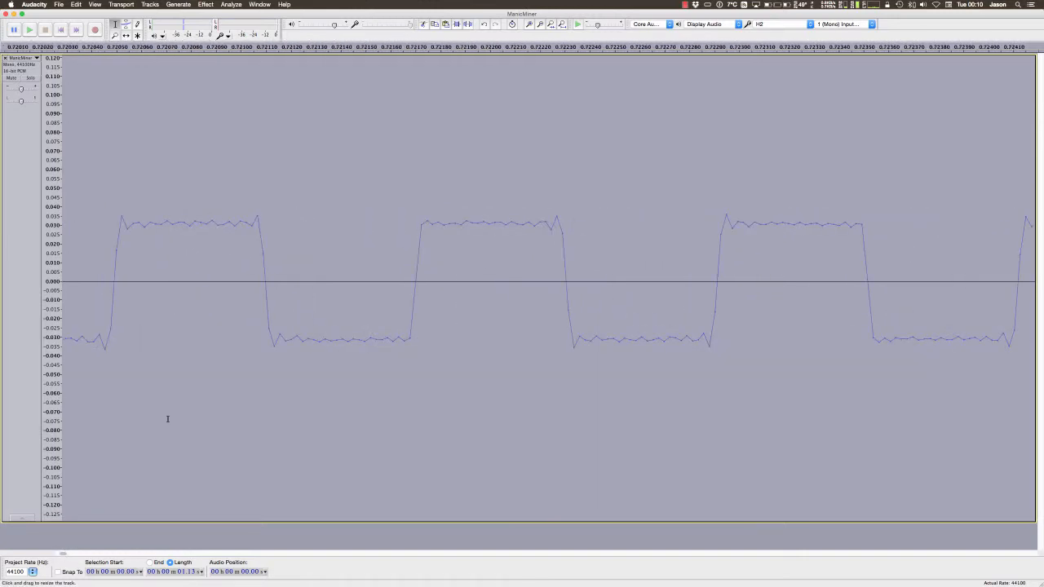
click(541, 24)
click(541, 25)
click(541, 24)
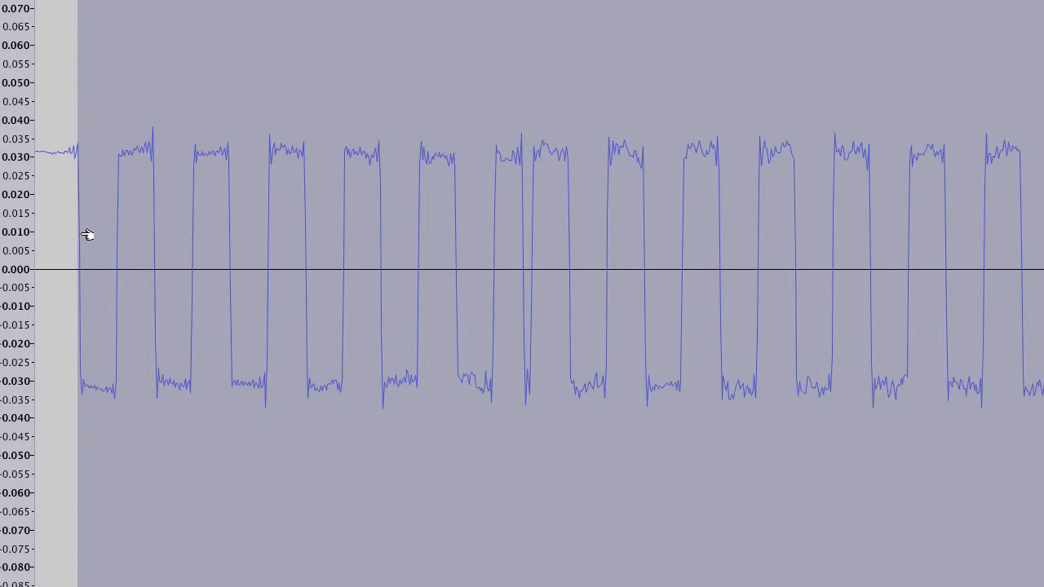
drag(86, 233, 573, 275)
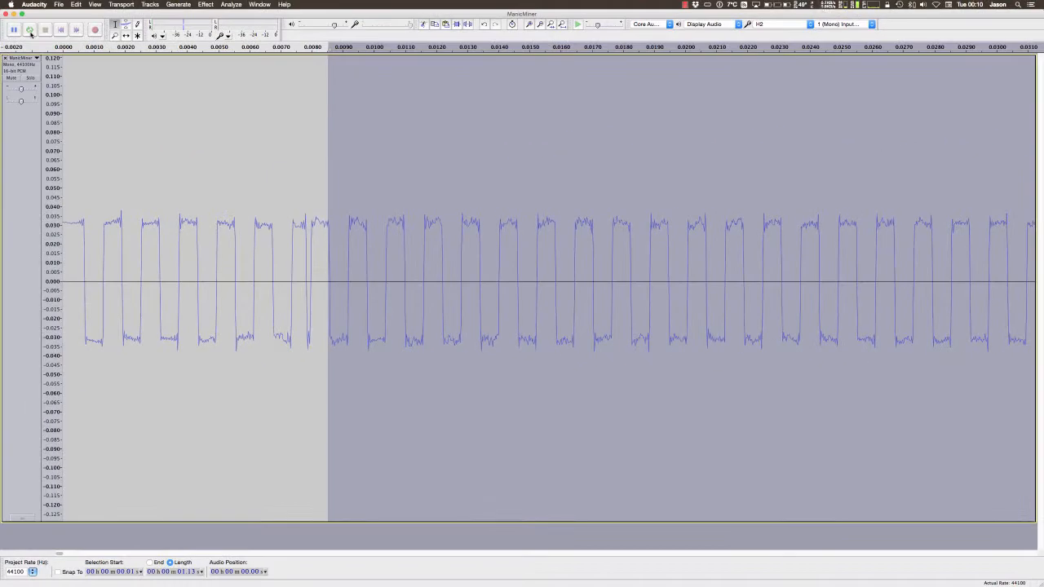
click(29, 30)
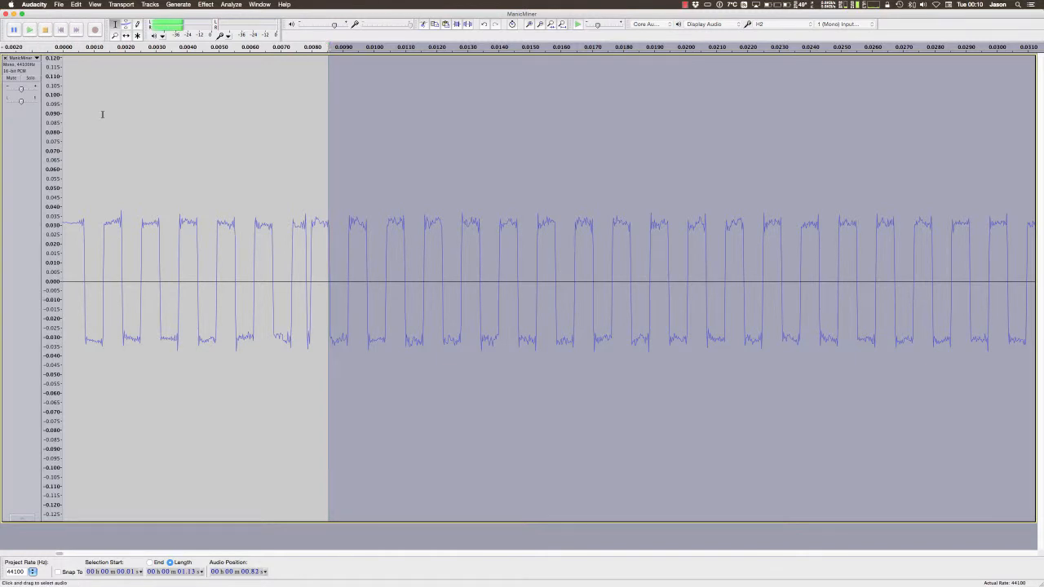
click(46, 31)
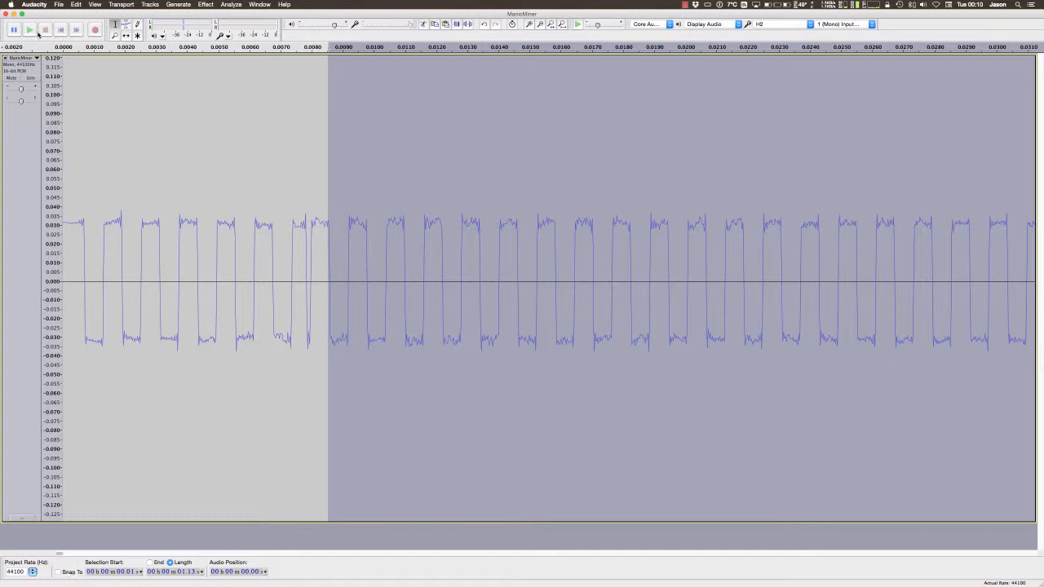
- Start exporting only the selection in WAV (Microsoft) signed 16 bit PCM format and check that format's options
click(59, 5)
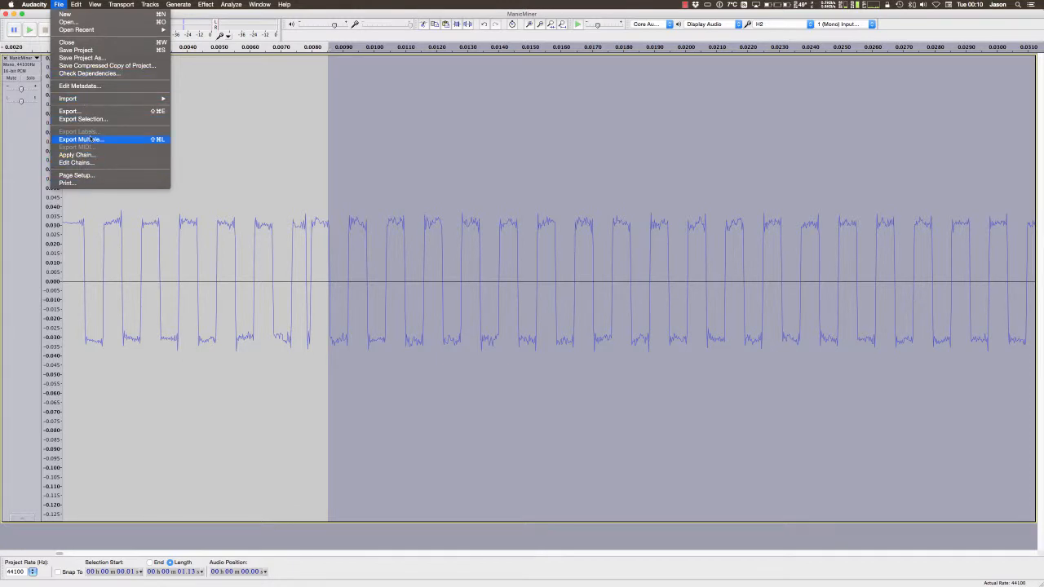
click(92, 120)
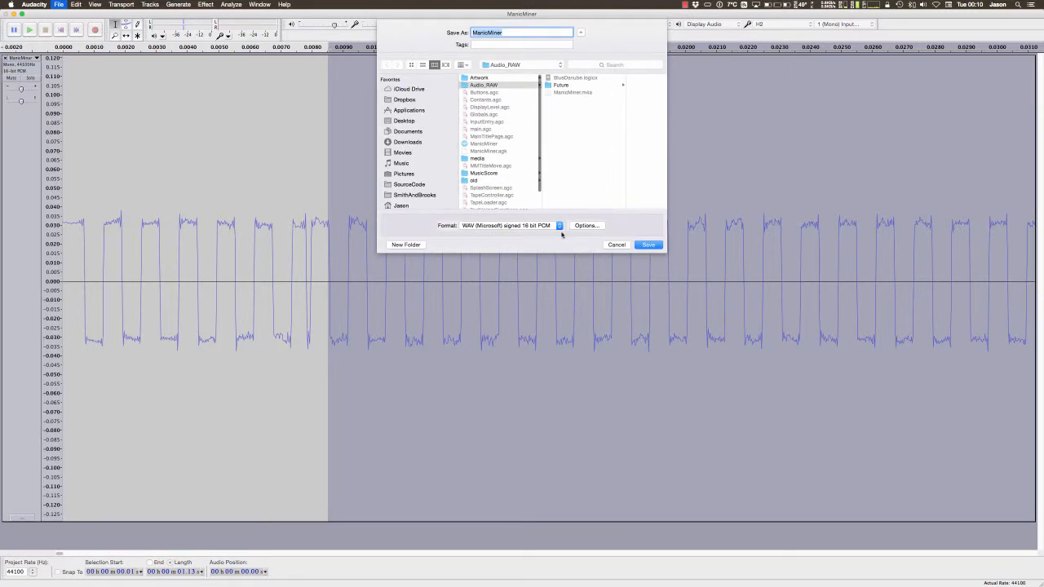
click(544, 228)
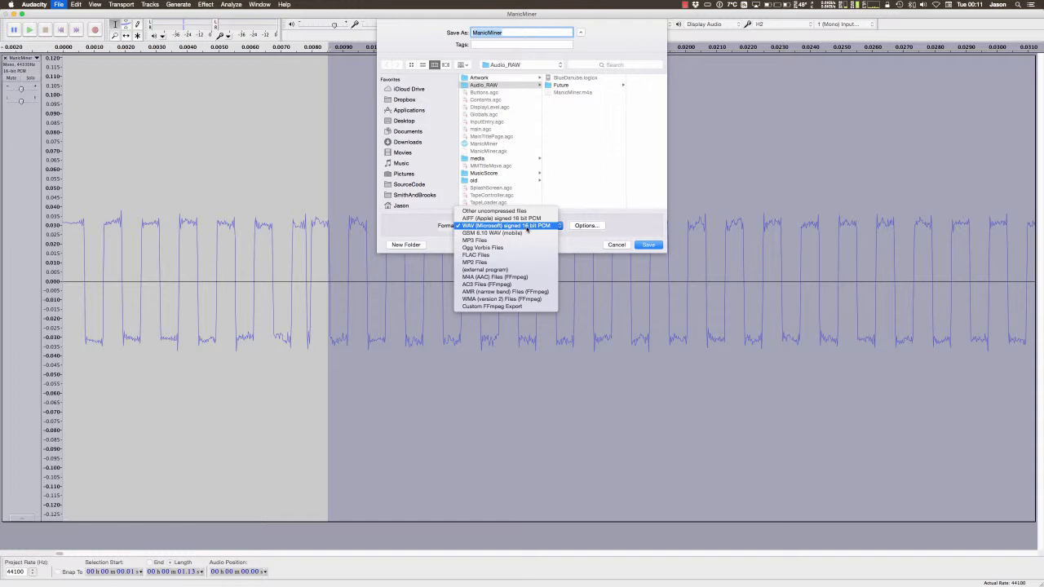
click(527, 226)
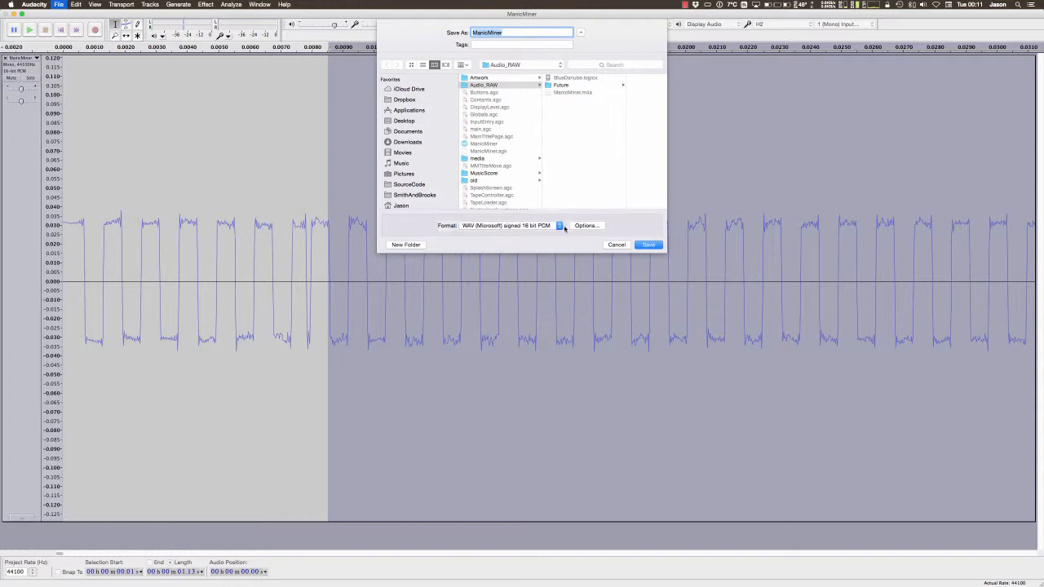
click(586, 225)
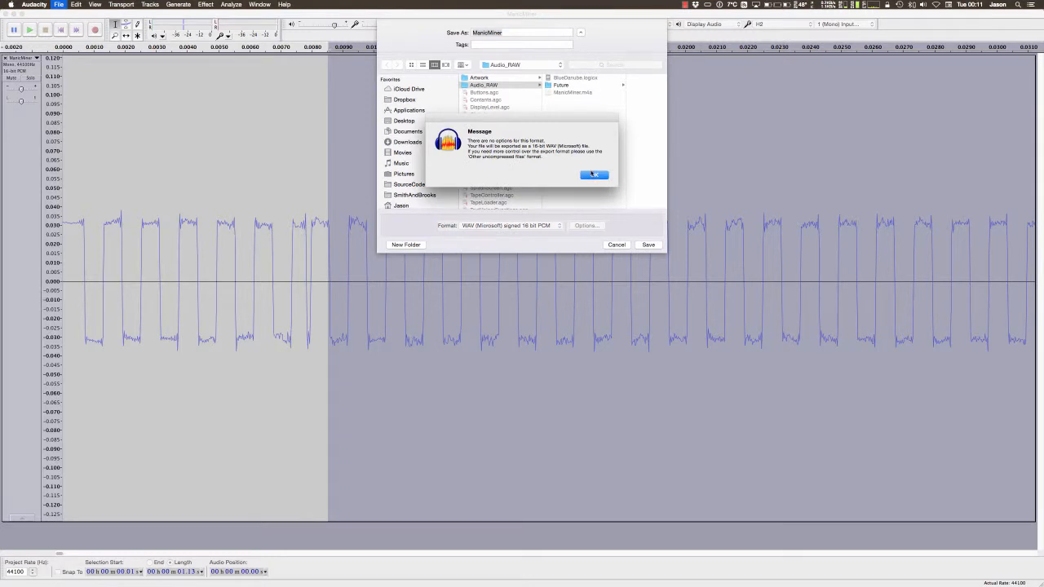
click(592, 175)
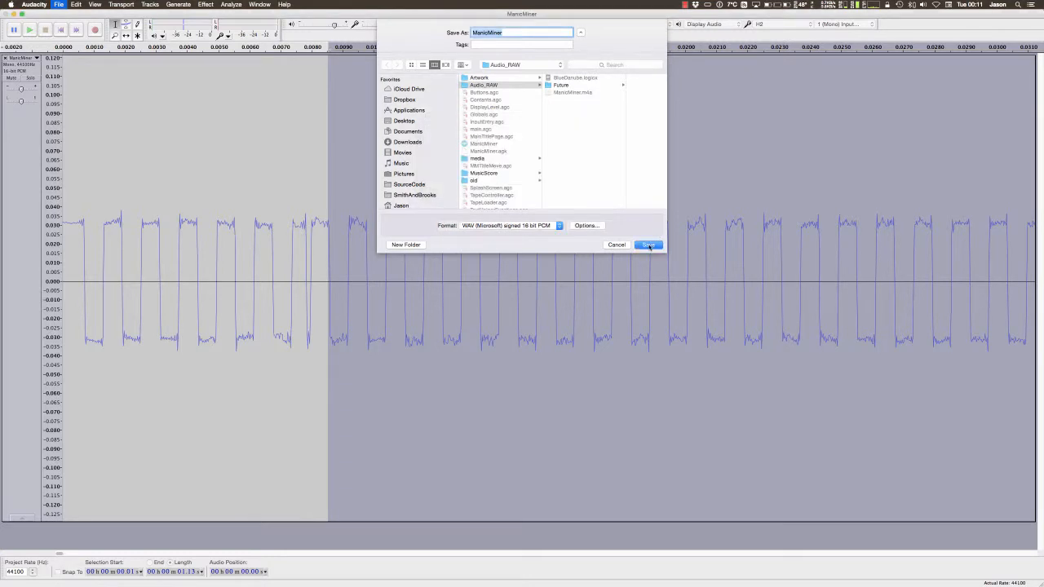
- Name the exported file HeaderSound and save it in the Audio_RAW folder with empty metadata
double_click(508, 31)
text(HeaderSound)
click(648, 244)
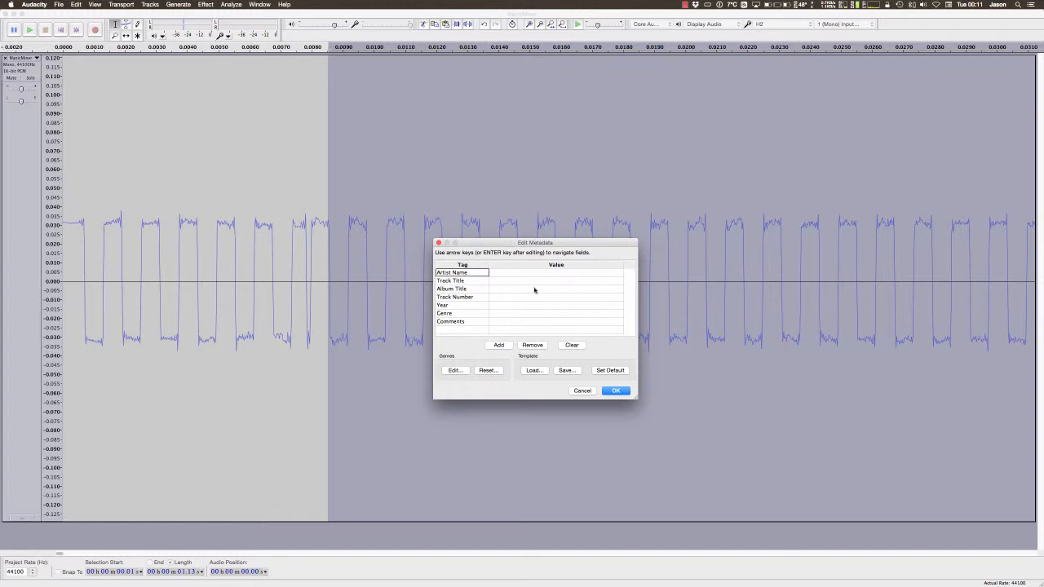
click(617, 392)
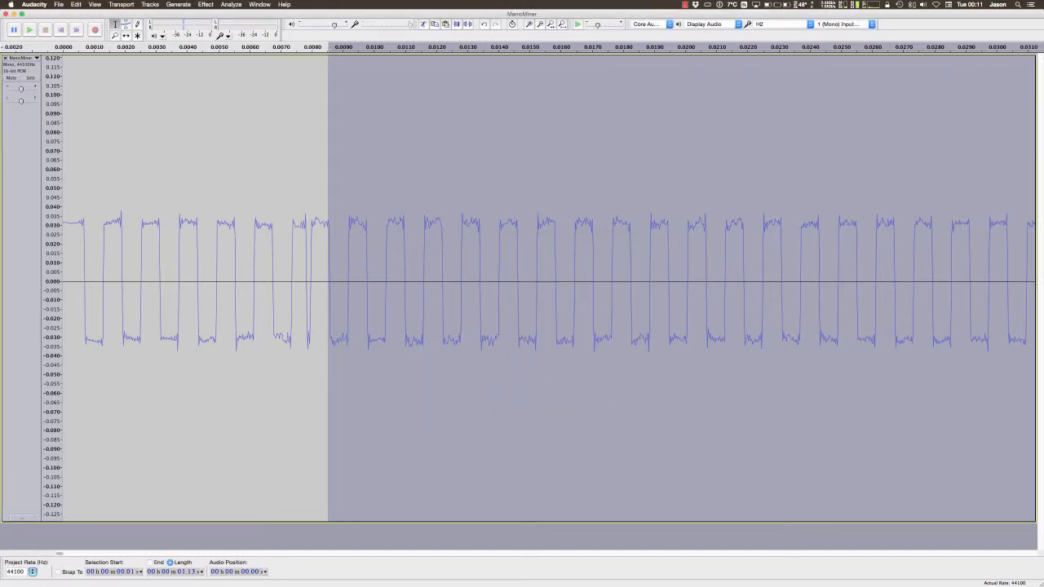
- Switch to Finder, play the preview of HeaderSound.wav in the Audio_RAW folder and move the window out of the way
drag(307, 205, 185, 159)
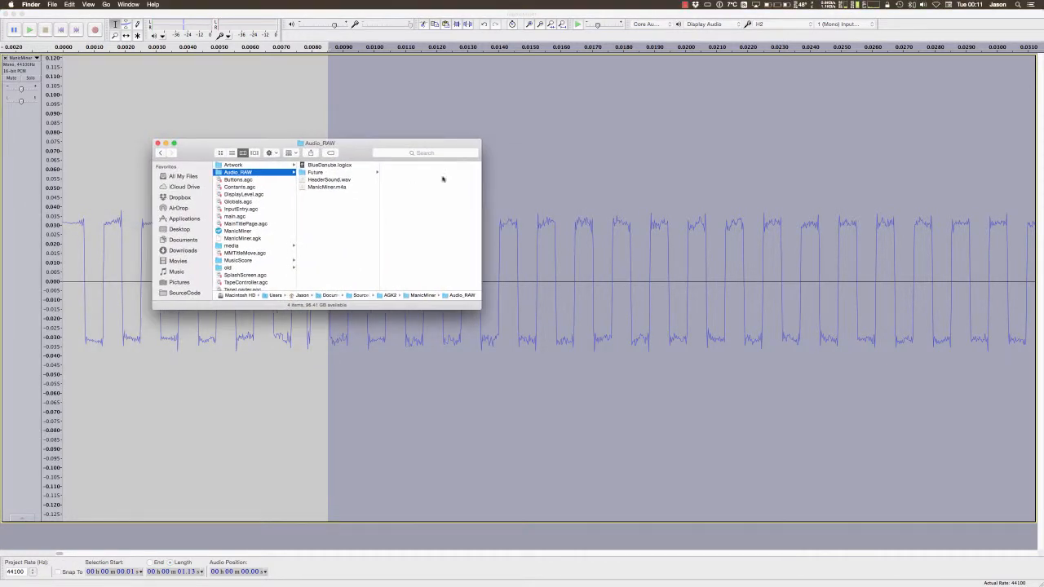
click(325, 179)
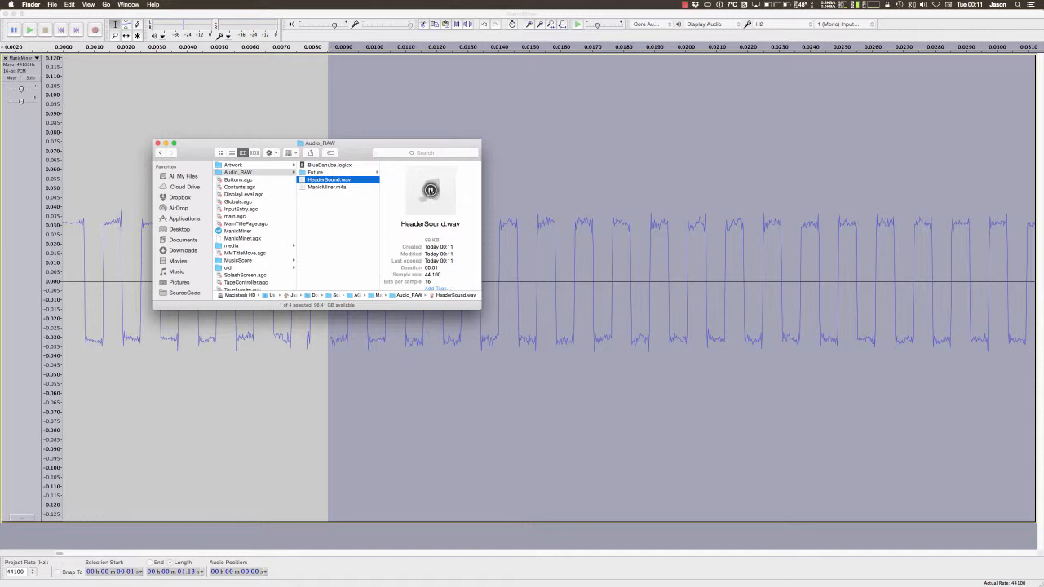
click(430, 190)
drag(330, 144, 1042, 163)
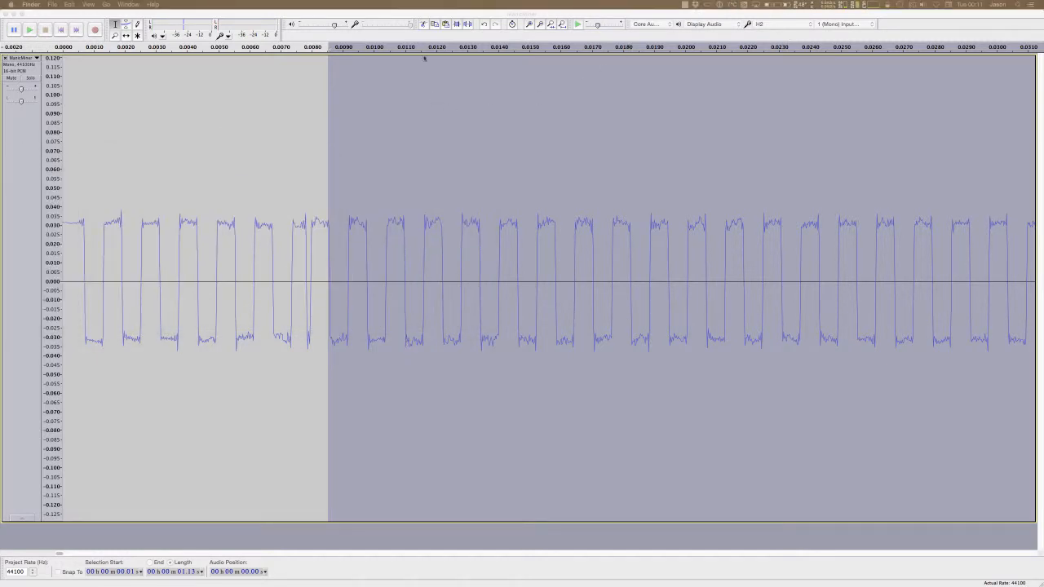
- Select the first 29.77 s of the track in Audacity, up to where the louder continuous data block begins
click(539, 25)
click(540, 25)
click(540, 25)
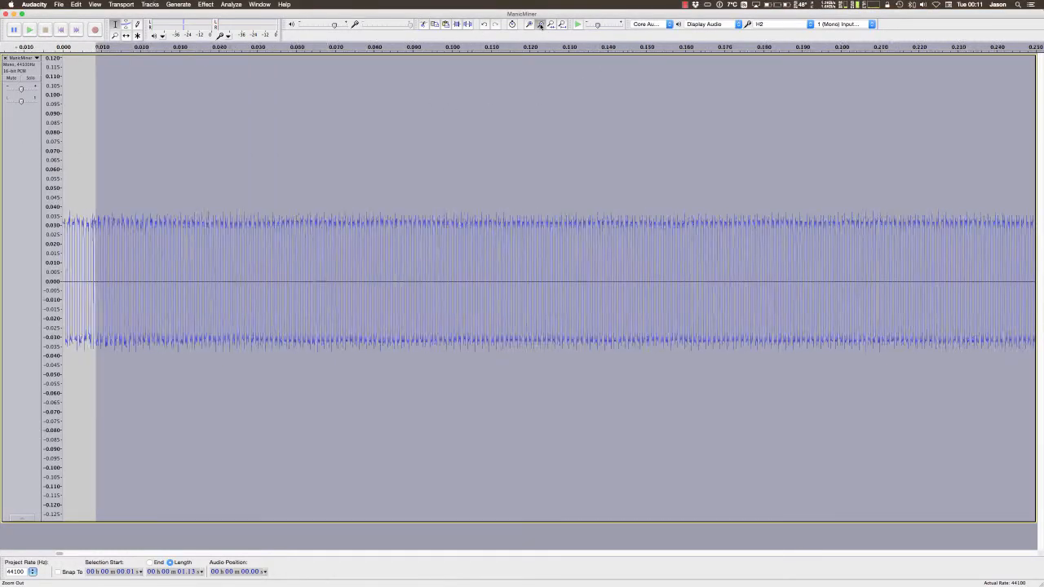
click(540, 25)
click(539, 25)
click(539, 26)
click(539, 25)
click(540, 25)
click(540, 25)
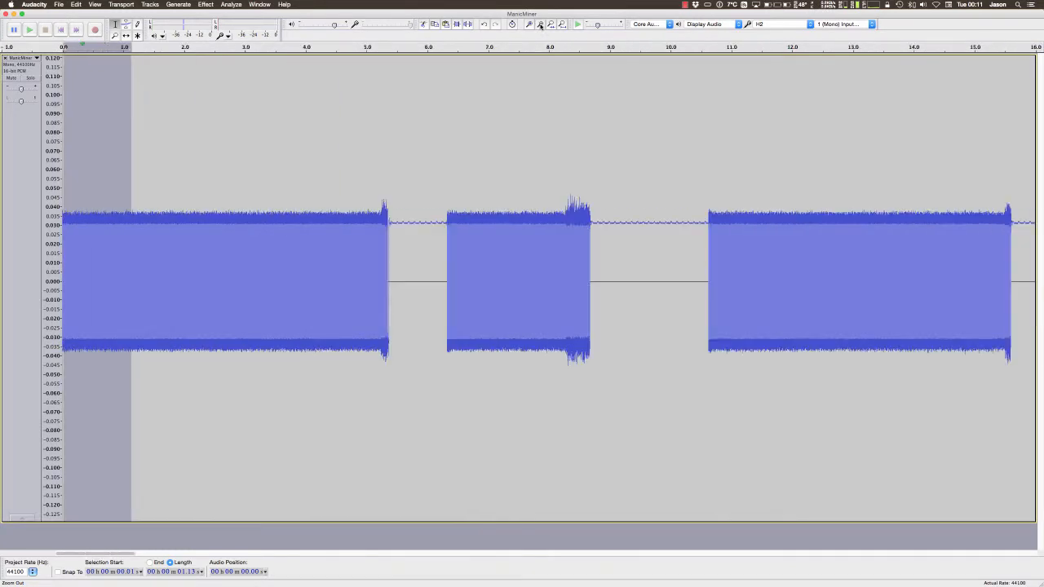
click(540, 25)
click(540, 25)
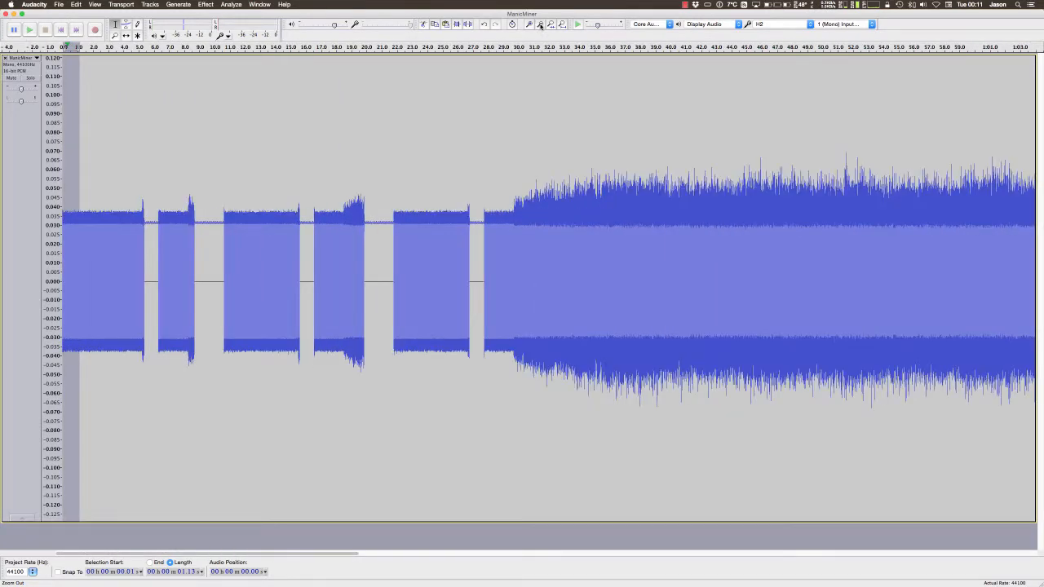
drag(514, 220, 57, 271)
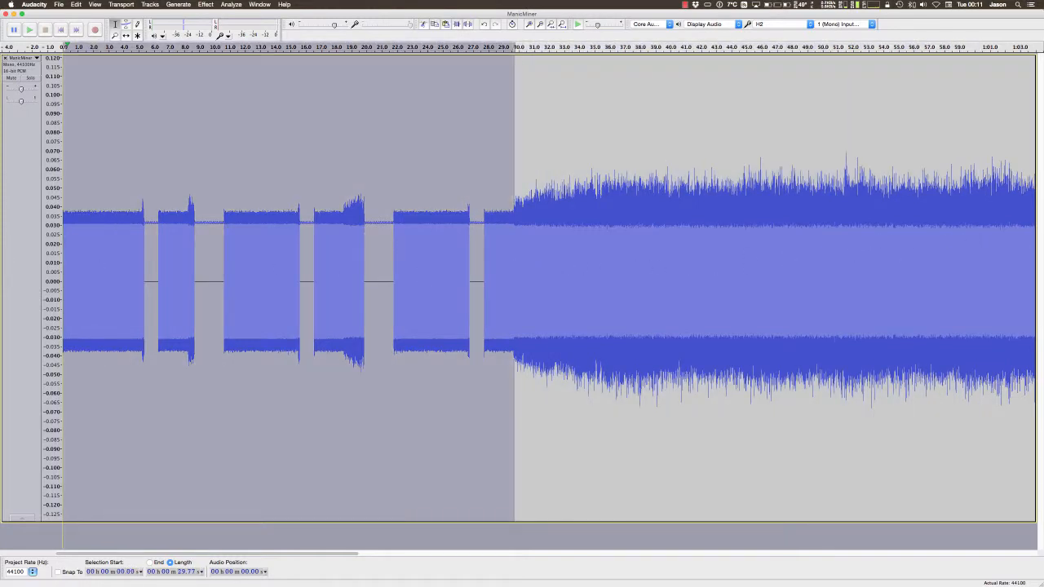
- Delete the selected opening audio and select a 6-second stretch of the data block starting at 0.13 s
key(BackSpace)
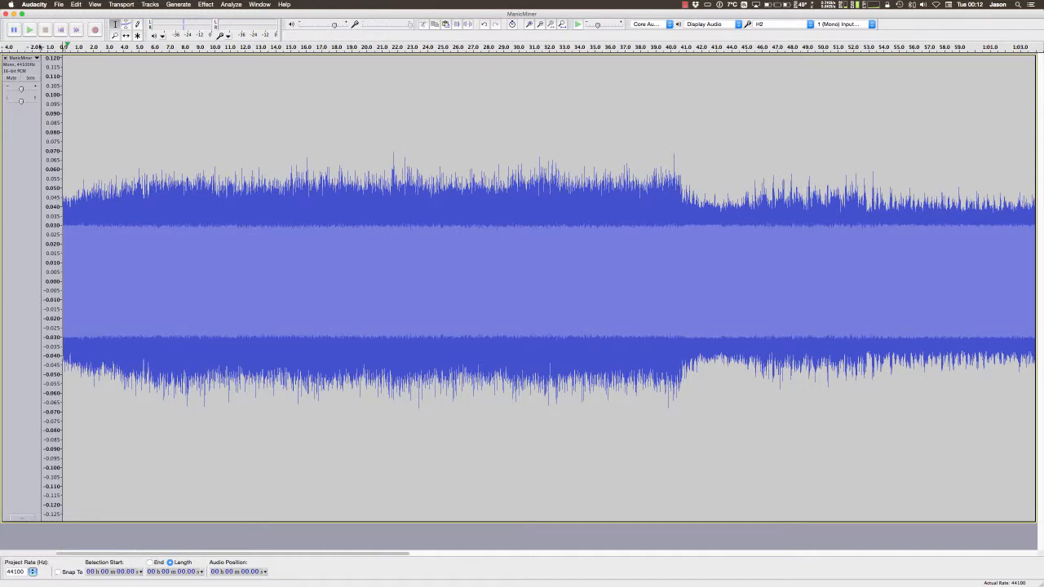
click(66, 62)
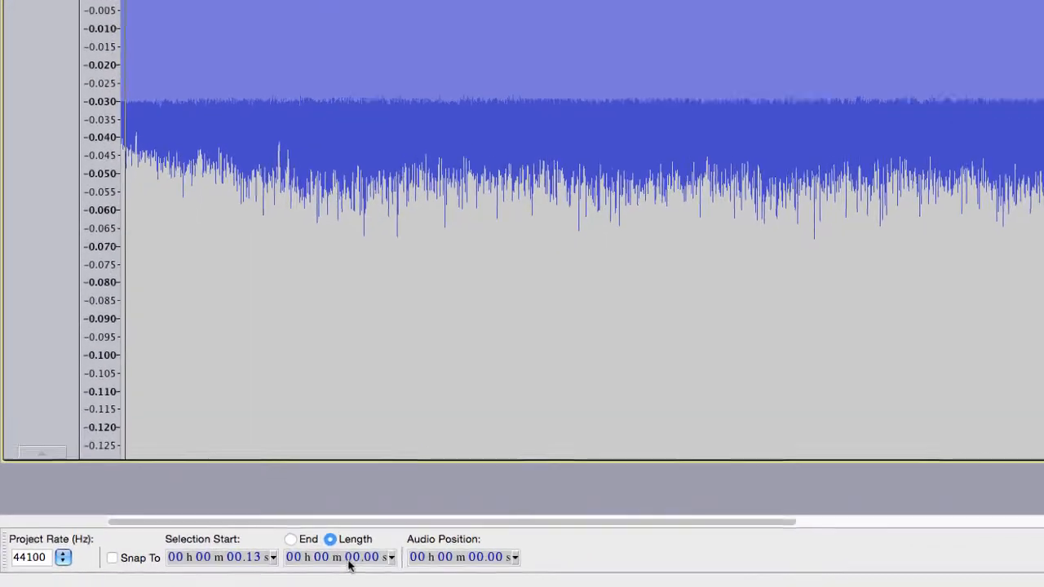
click(366, 559)
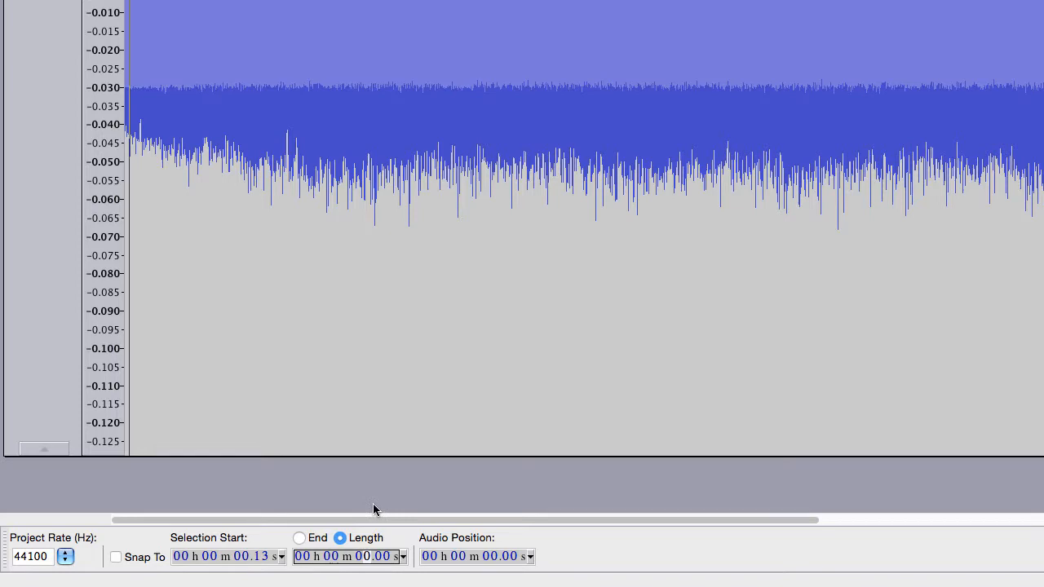
text(6)
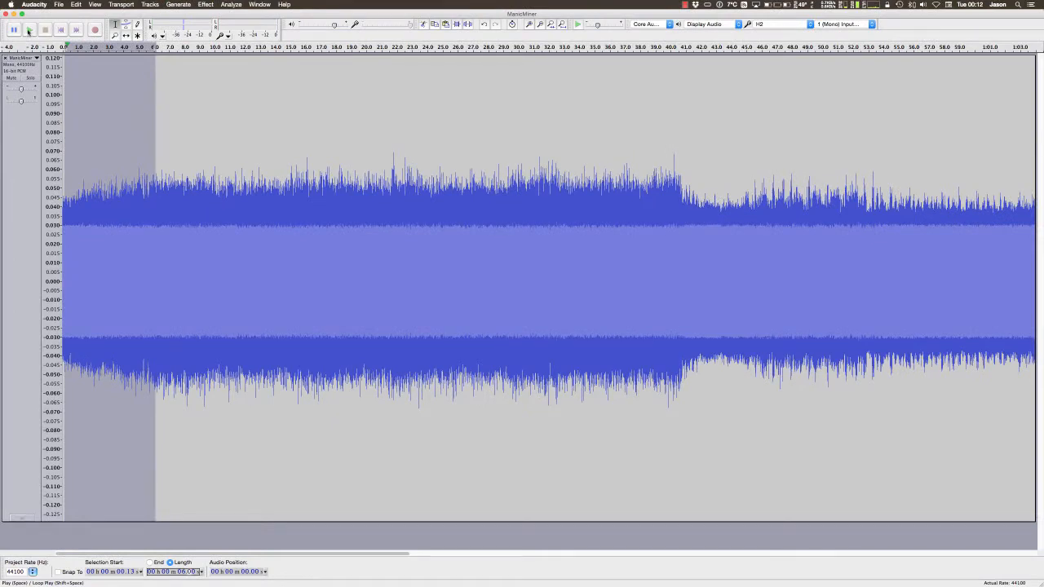
- Play the selected 6-second data section in a loop to check the repeat, and stop playback
click(29, 30)
click(30, 32)
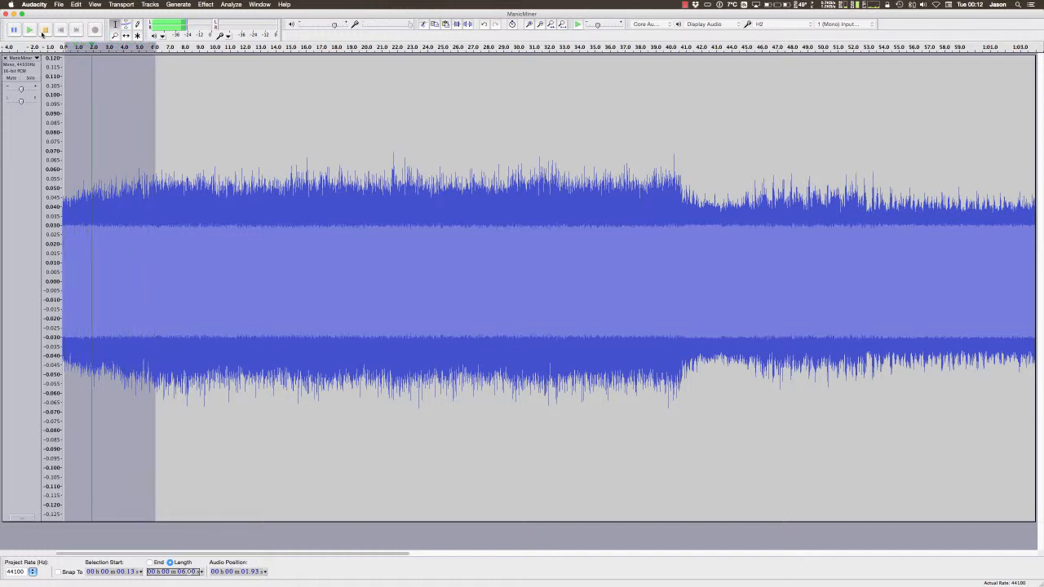
key(space)
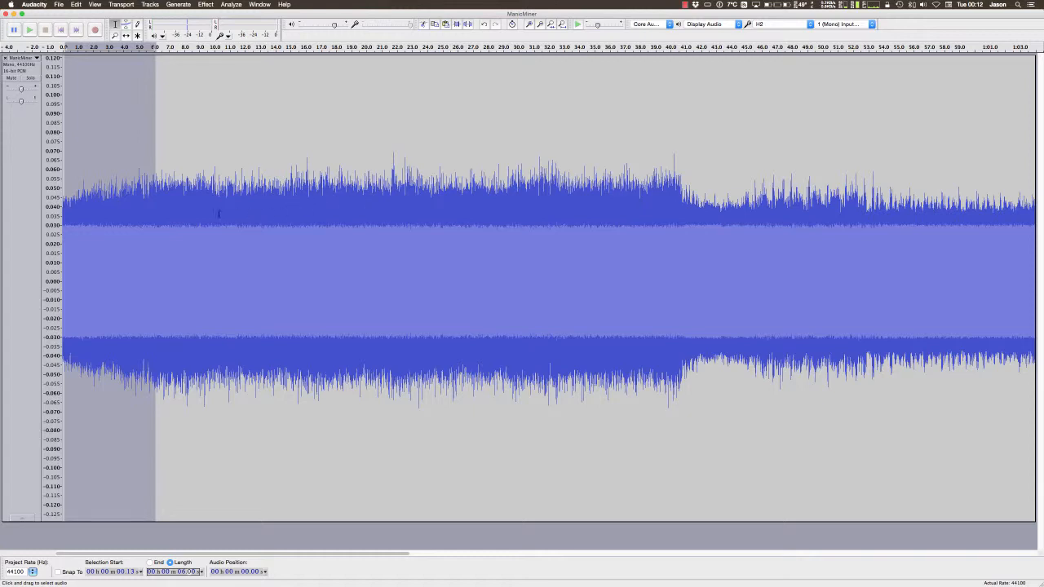
- Examine the selected data section's waveform at sample level, checking the varying pulse widths at several points along it
click(528, 24)
click(528, 24)
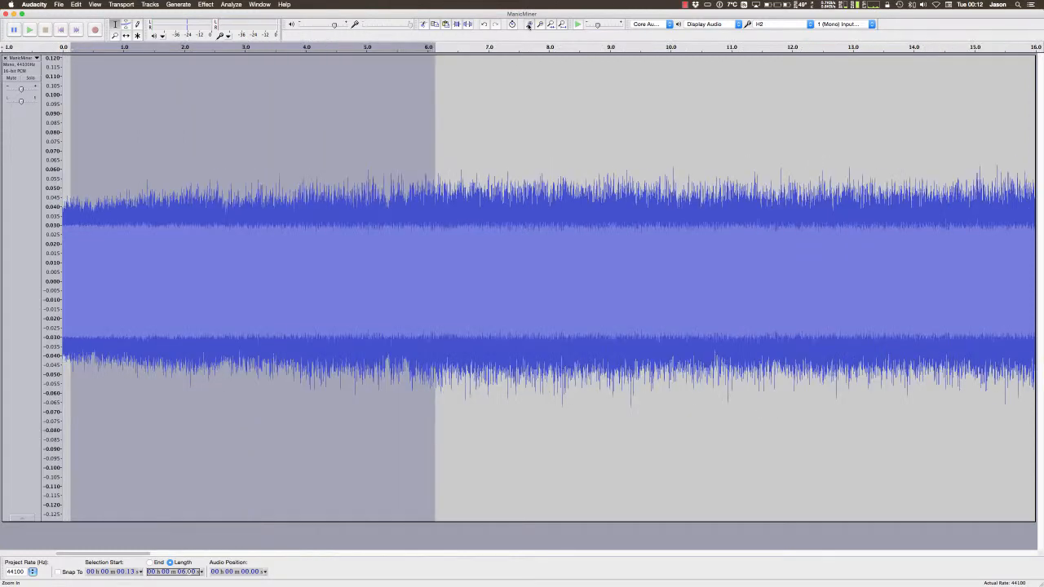
click(528, 24)
click(528, 25)
click(529, 24)
click(528, 24)
click(528, 24)
click(529, 24)
click(528, 25)
click(528, 25)
click(528, 25)
click(529, 25)
click(529, 25)
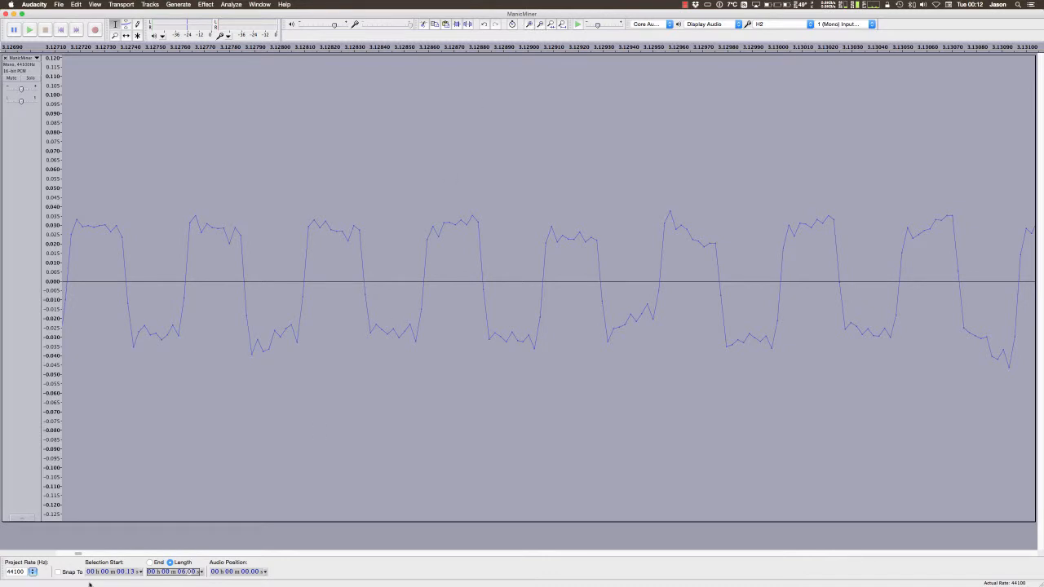
drag(78, 554, 75, 555)
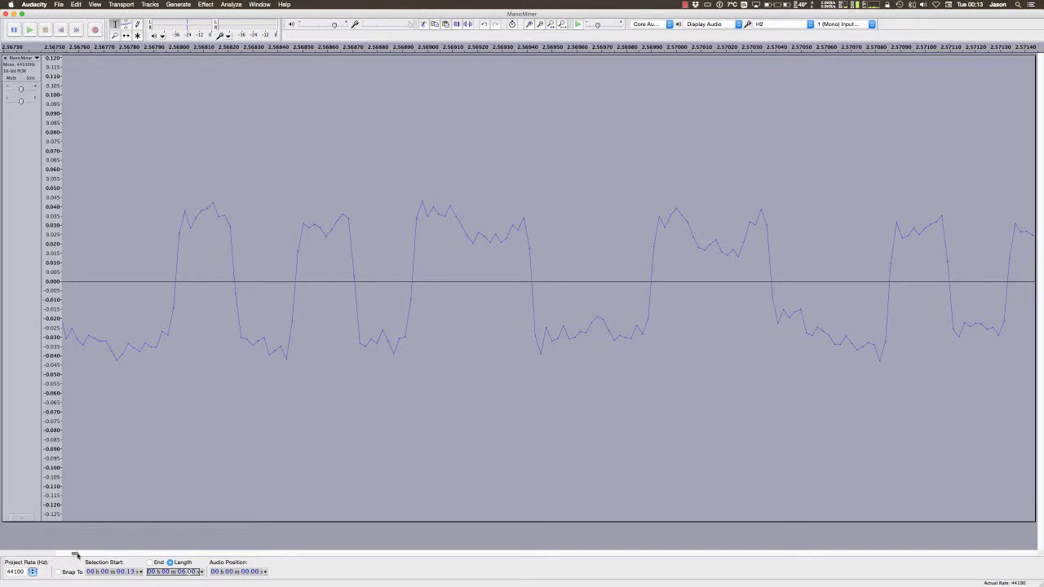
drag(80, 554, 70, 553)
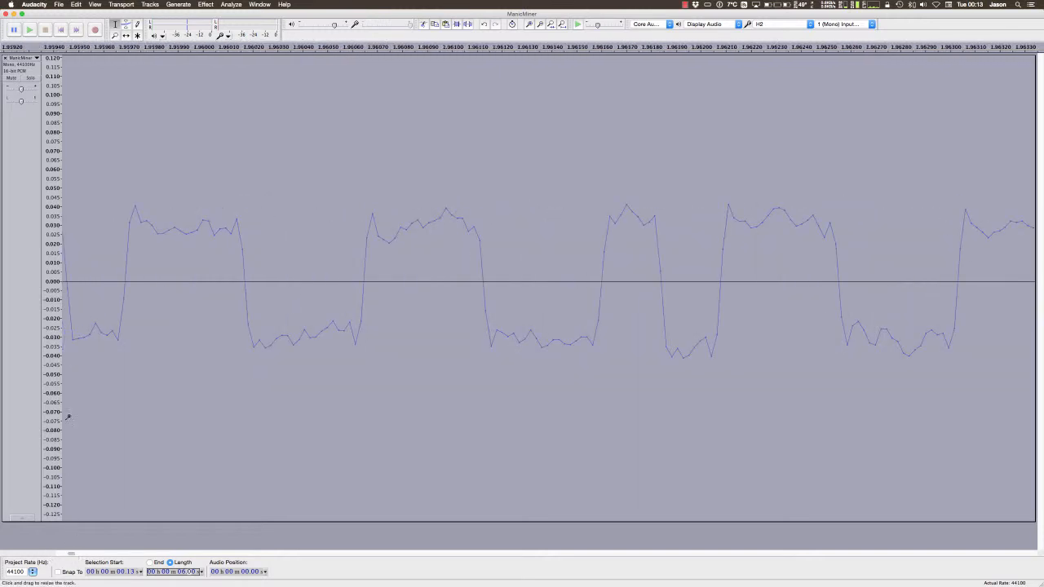
- Export only the selection as DataSound.wav in WAV (Microsoft) signed 16 bit PCM format to the Audio_RAW folder, with empty metadata
click(59, 4)
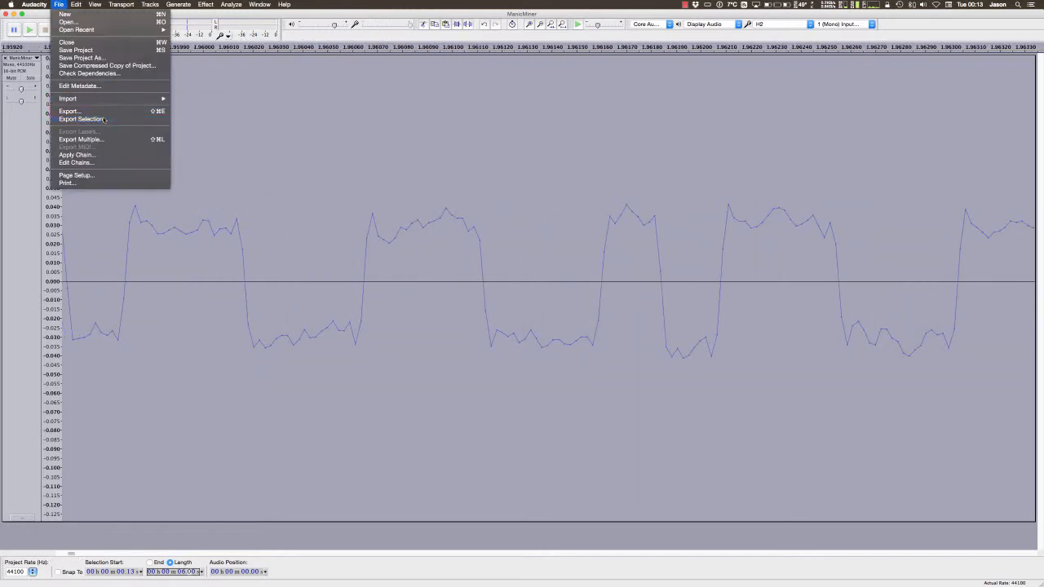
click(72, 110)
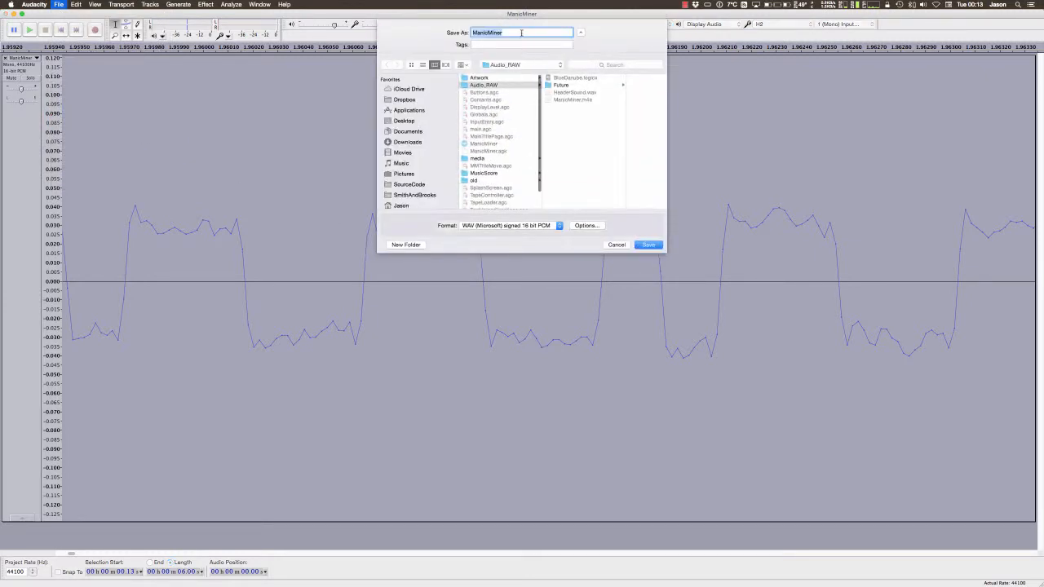
text(DataSound.wav)
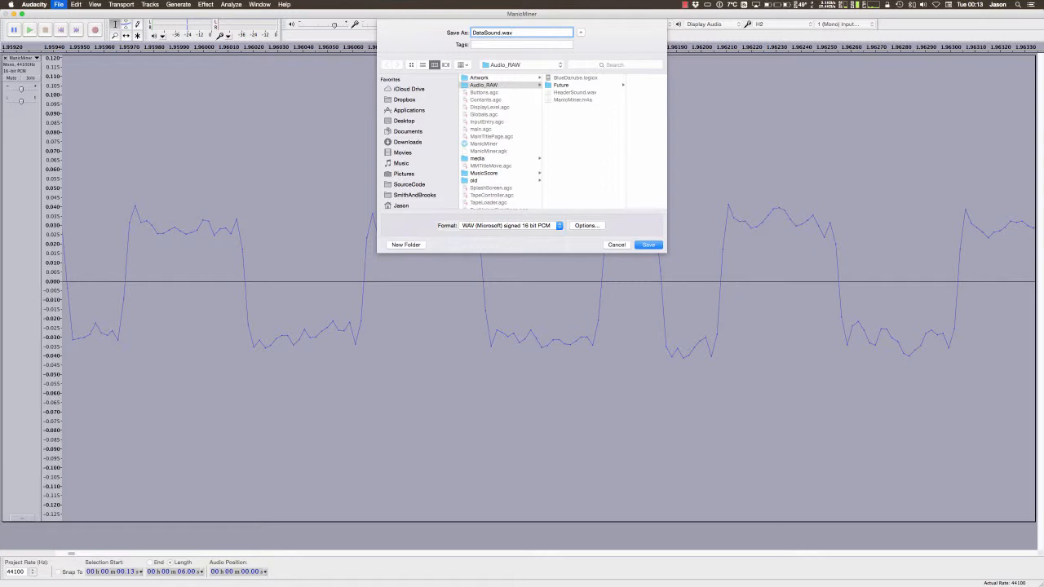
click(648, 245)
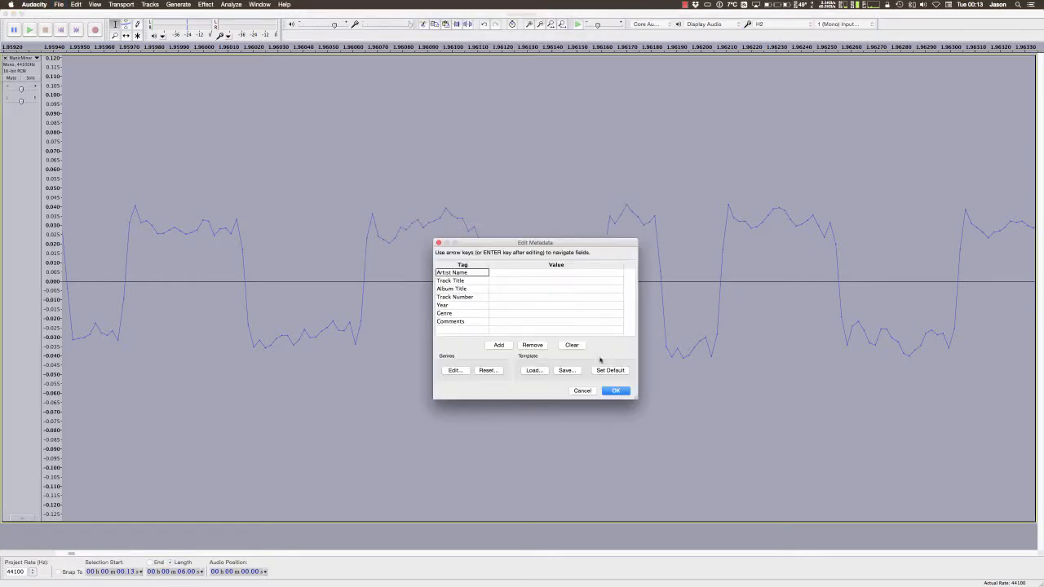
click(615, 391)
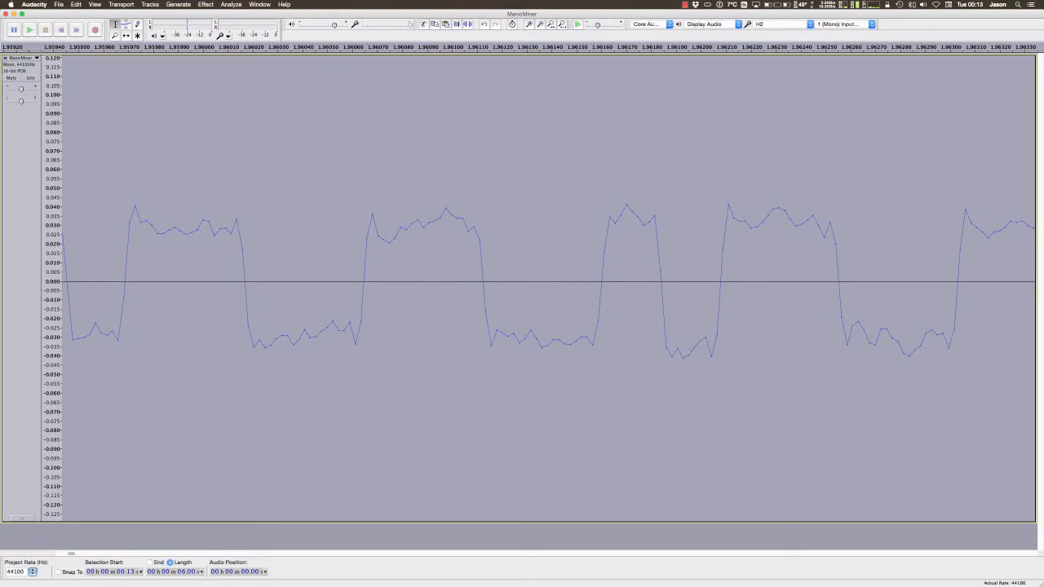
- Switch to Finder, play the preview of DataSound.wav in the Audio_RAW folder and move the window out of the way
drag(0, 172, 550, 151)
click(529, 177)
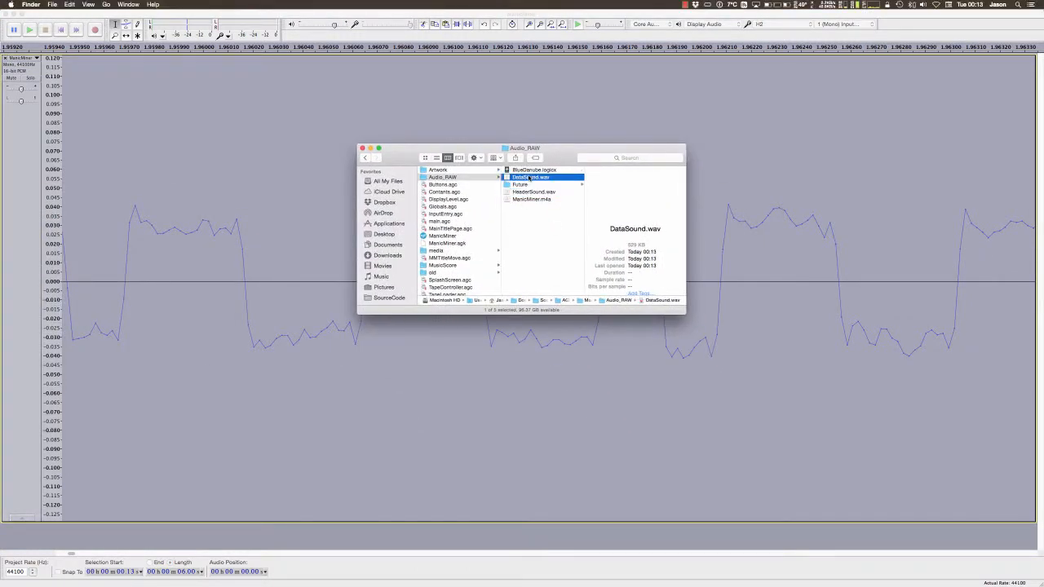
click(635, 195)
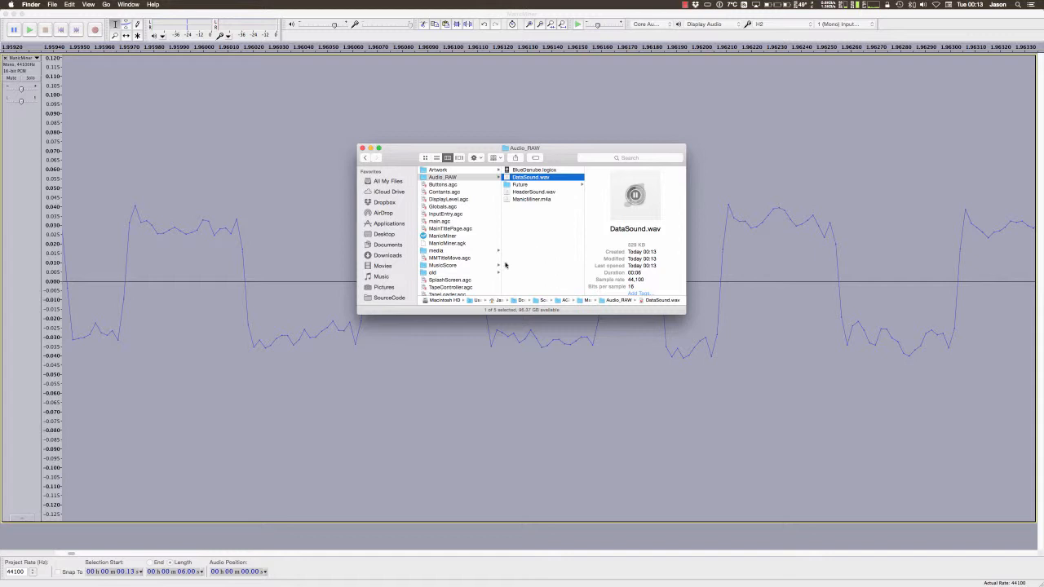
click(361, 149)
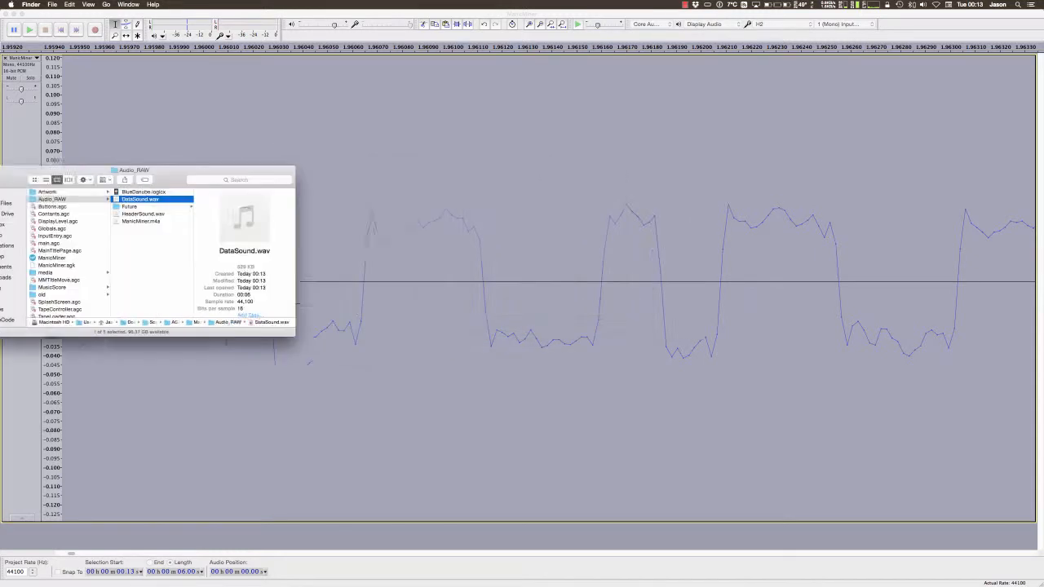